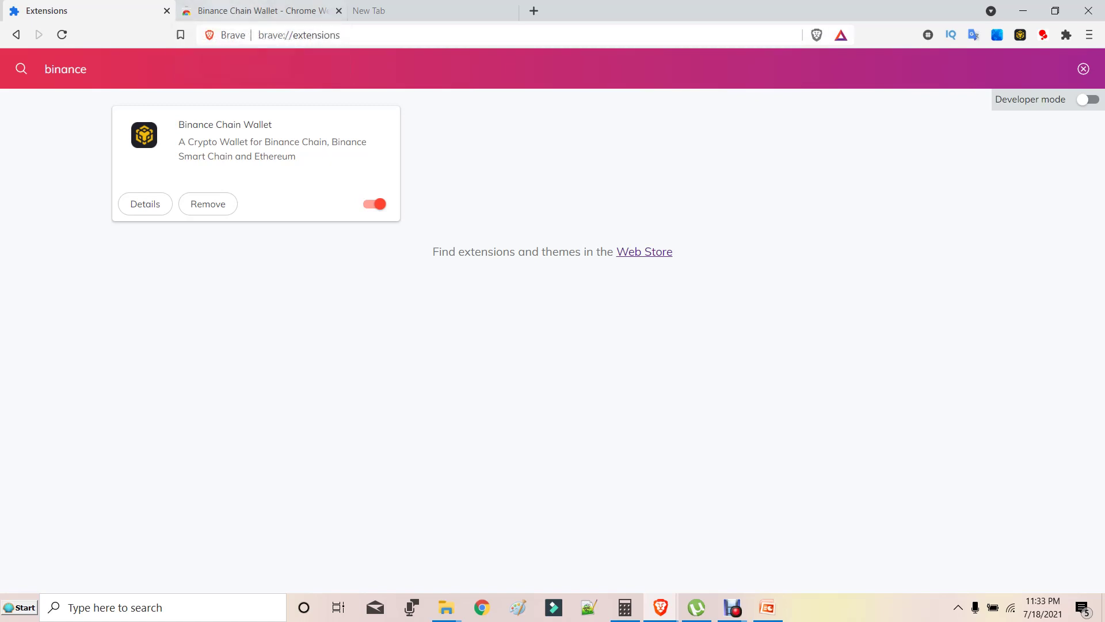
Step: Switch to the Binance Chain Wallet Chrome Web Store tab
left_click(262, 11)
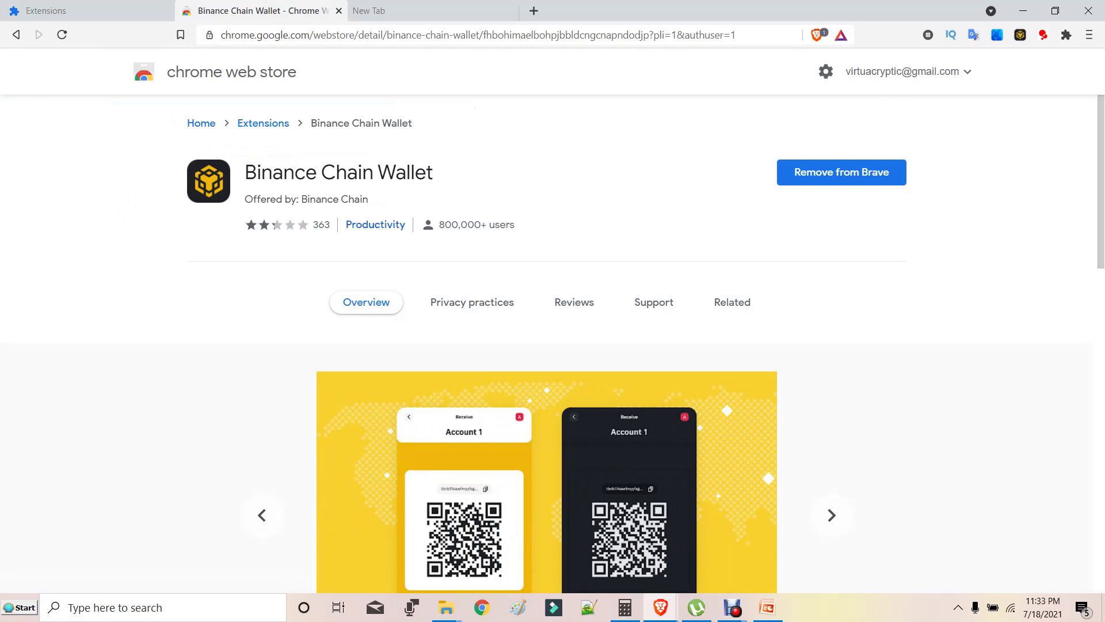
Step: Search the Chrome Web Store for 'binance smart chain wallet'
left_click_drag(434, 173, 261, 173)
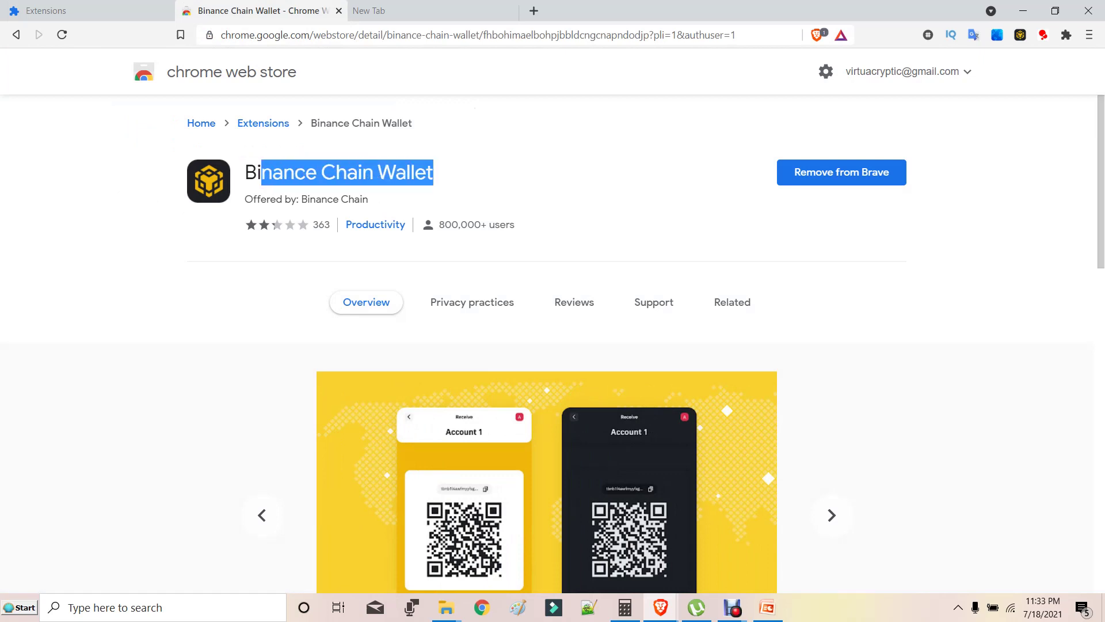
left_click(201, 124)
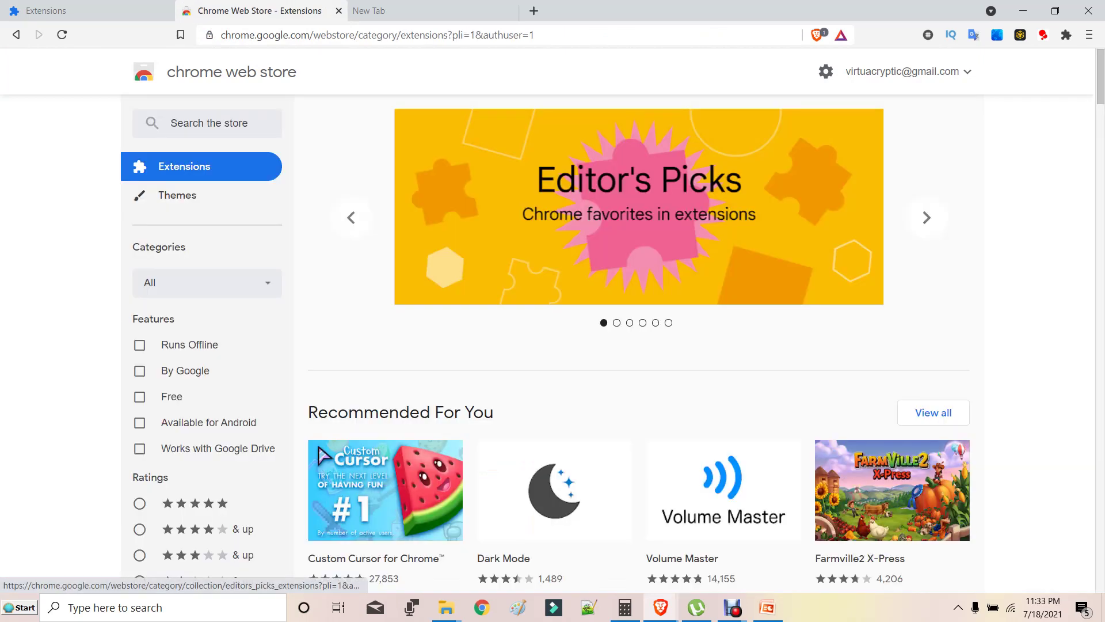
left_click(202, 123)
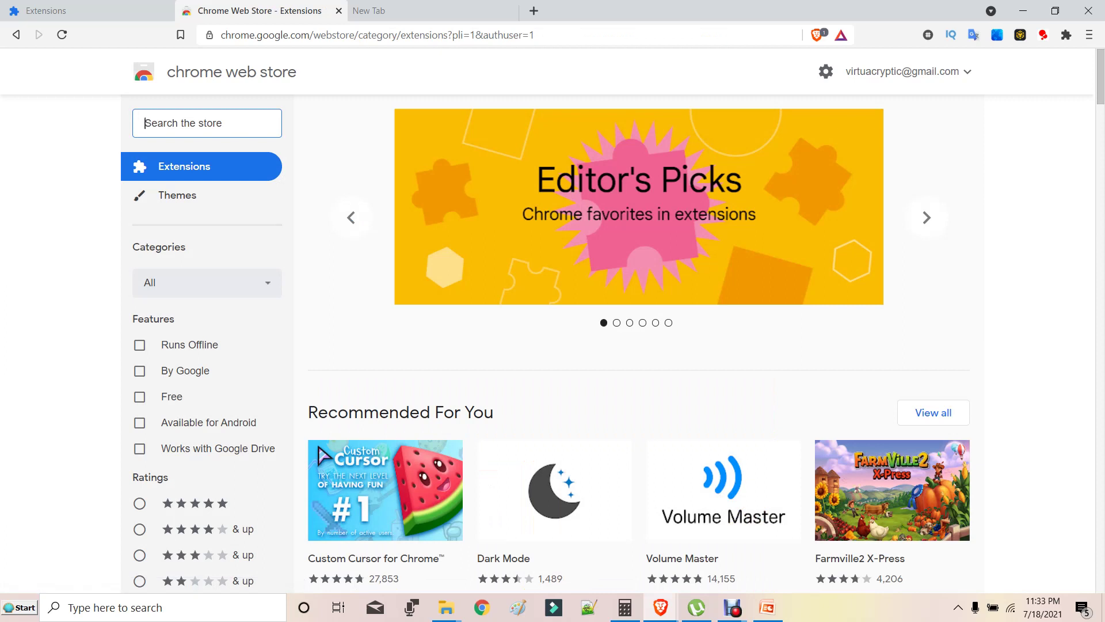
type("binance smar")
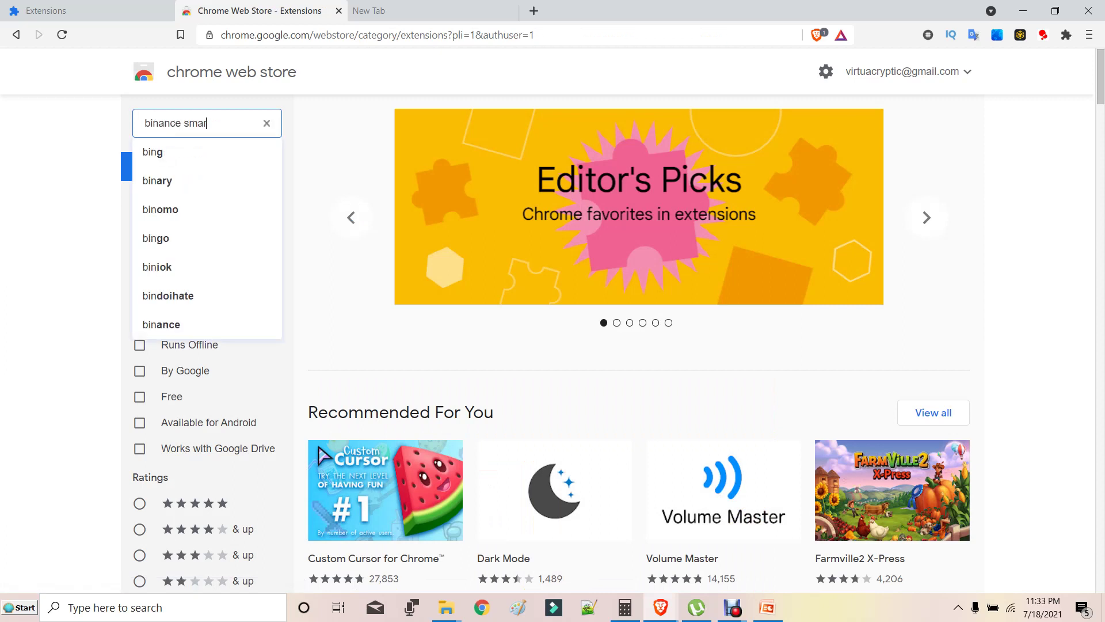
type("t chain wa")
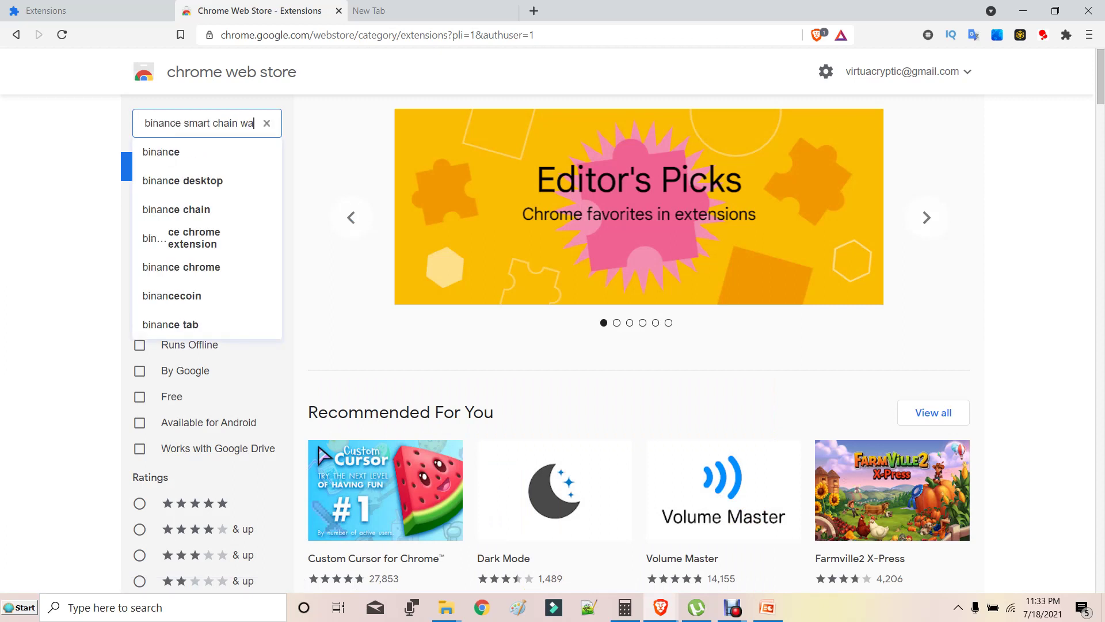
type("llet")
key("Return")
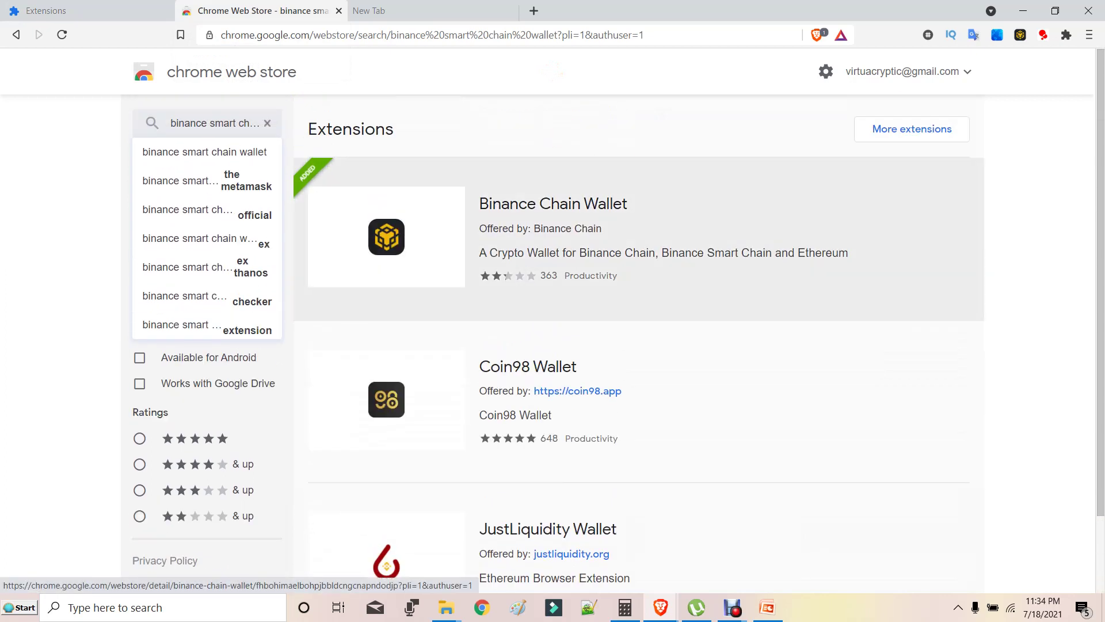
Step: Open the Binance Chain Wallet result and scroll through its Overview and back to the top
left_click(639, 239)
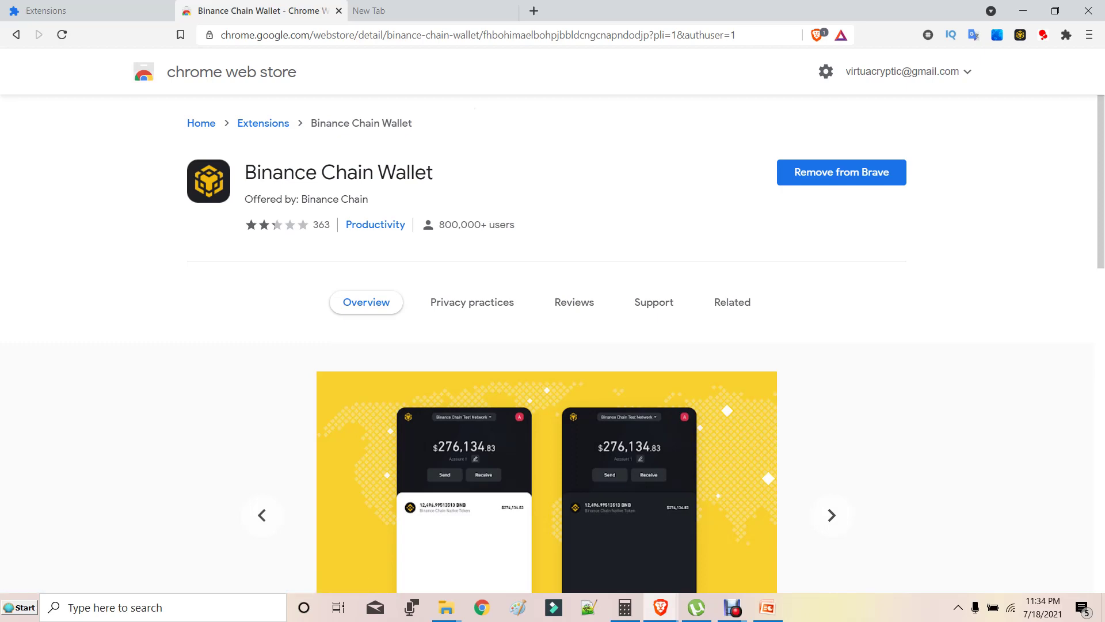
scroll(553, 345, "down", 10)
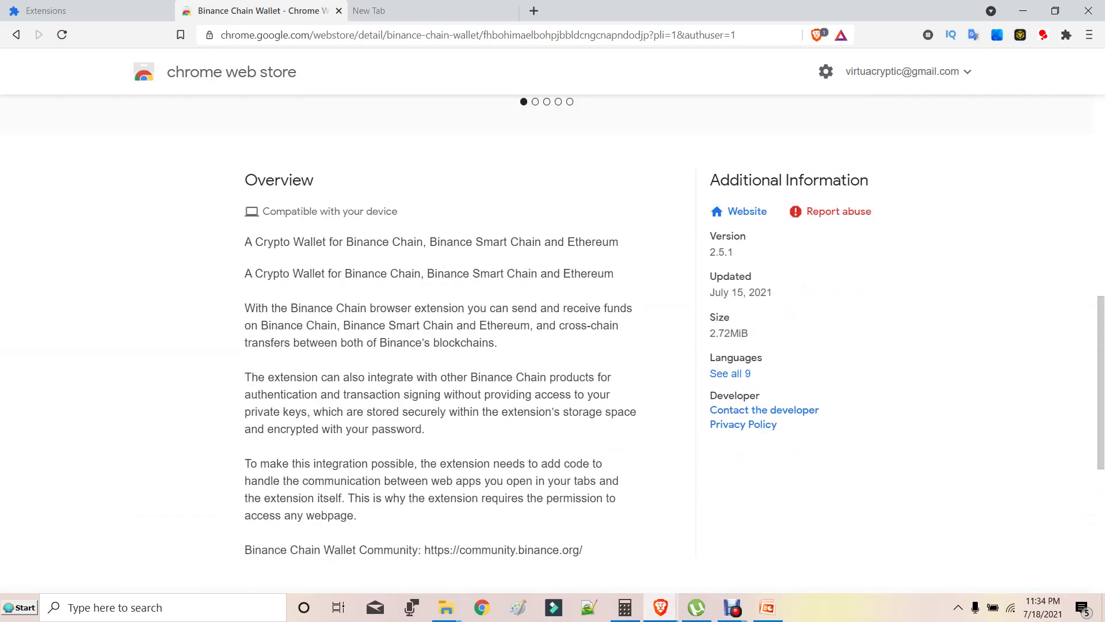
scroll(552, 345, "down", 6)
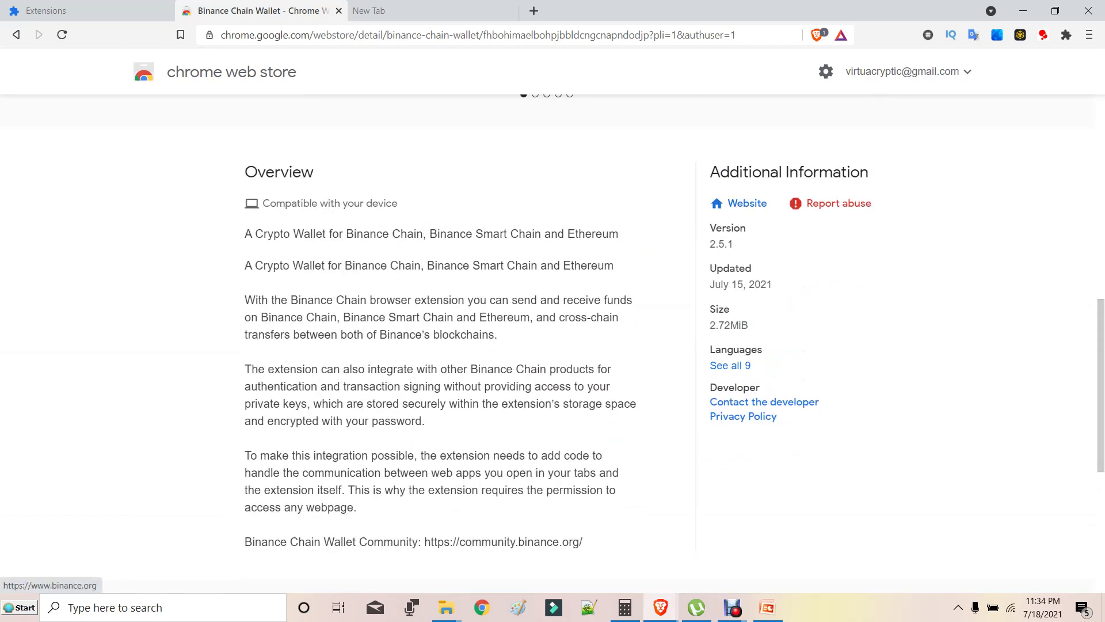
scroll(553, 345, "up", 15)
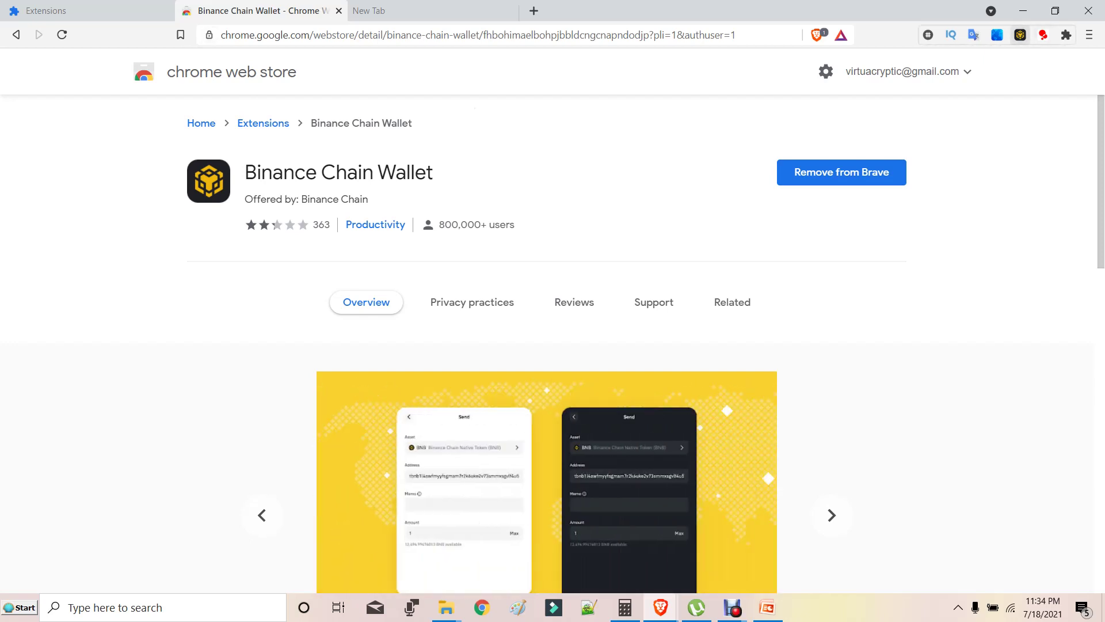
Step: Open the wallet popup, keep Binance Smart Chain Network, view the Account page and return
left_click(1020, 34)
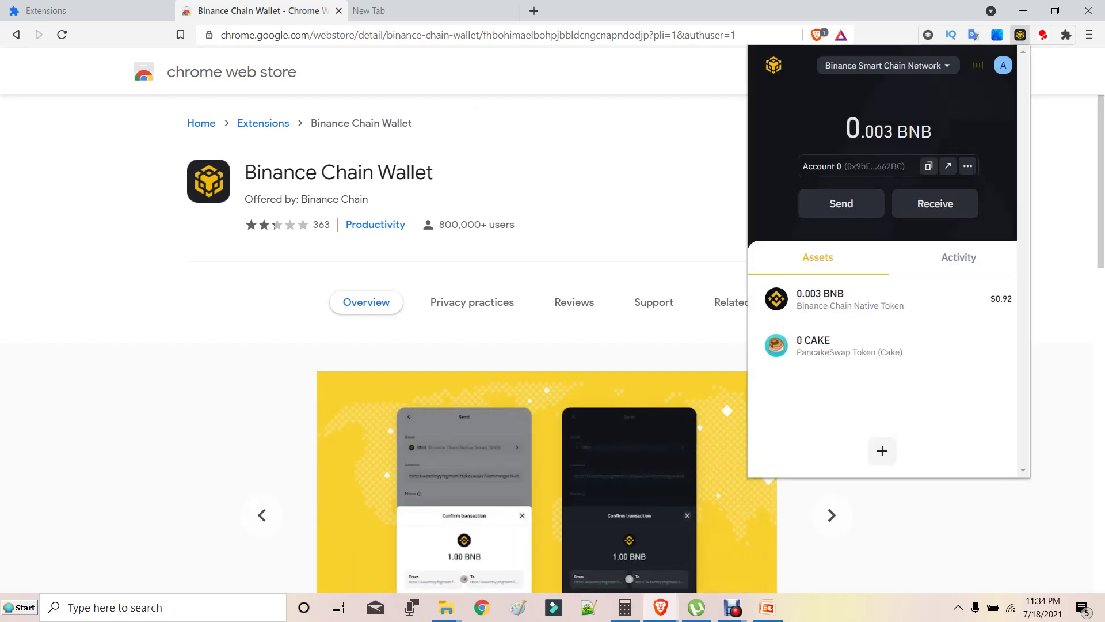
left_click(889, 66)
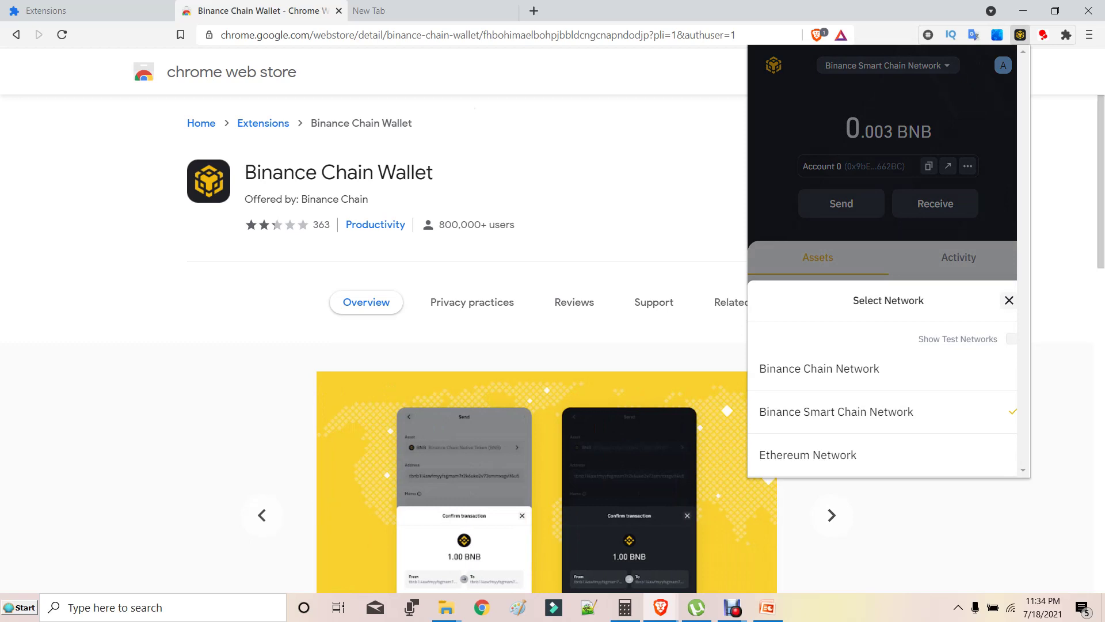
left_click(1009, 300)
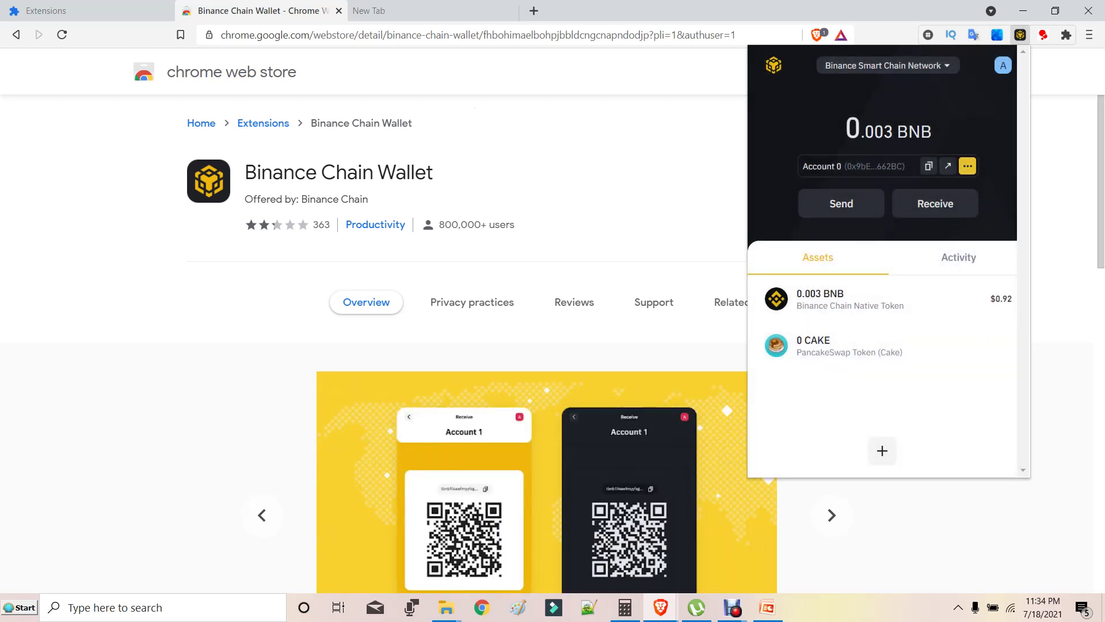
left_click(1004, 66)
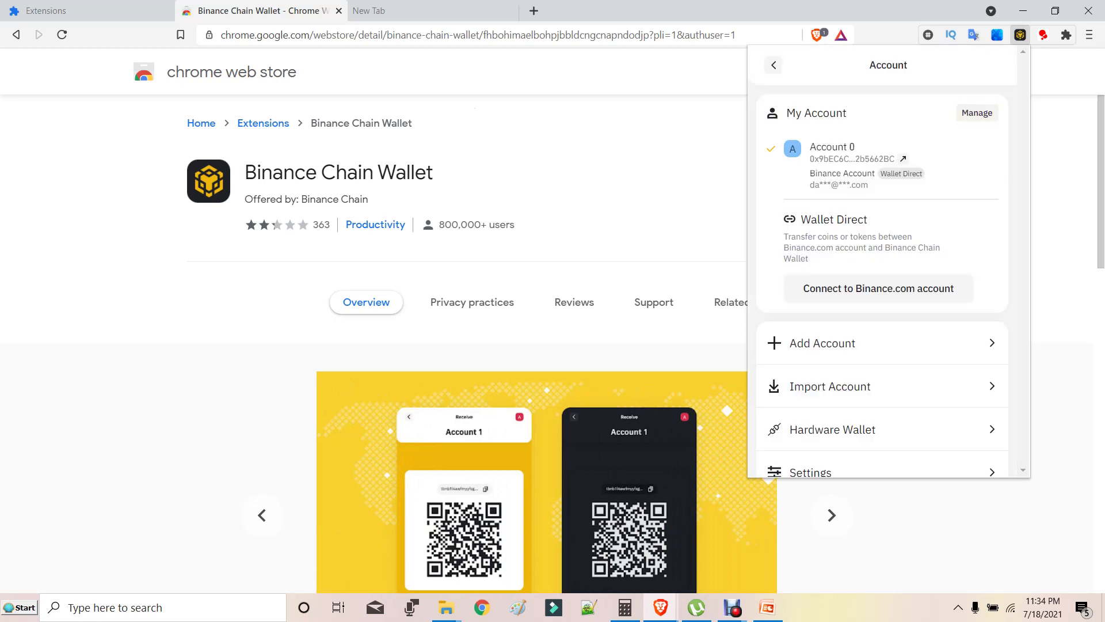
scroll(883, 288, "down", 1)
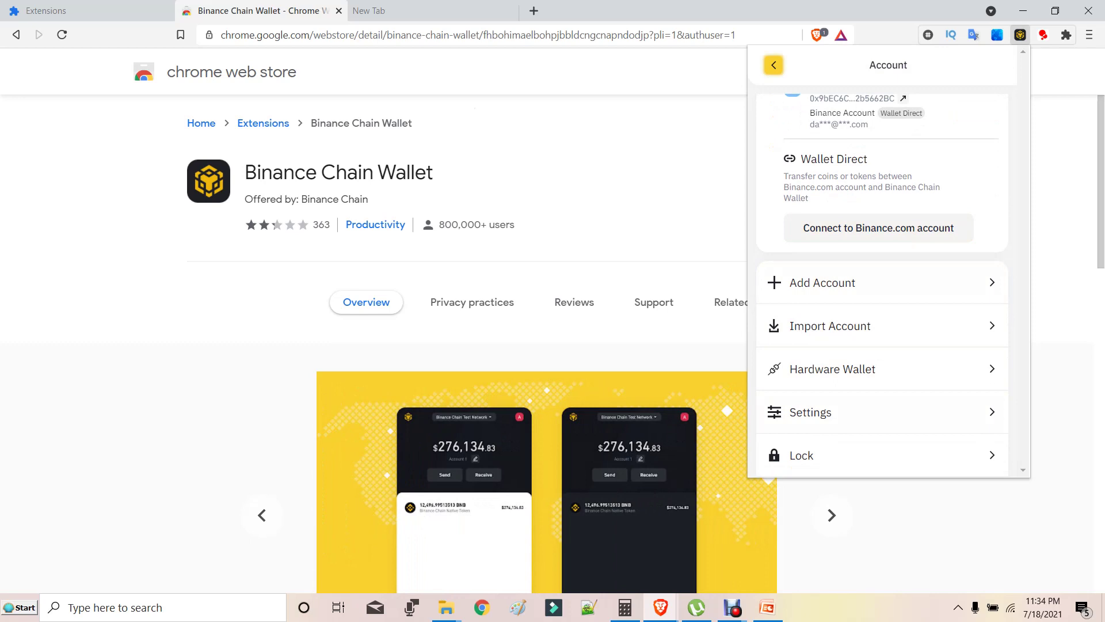
left_click(774, 65)
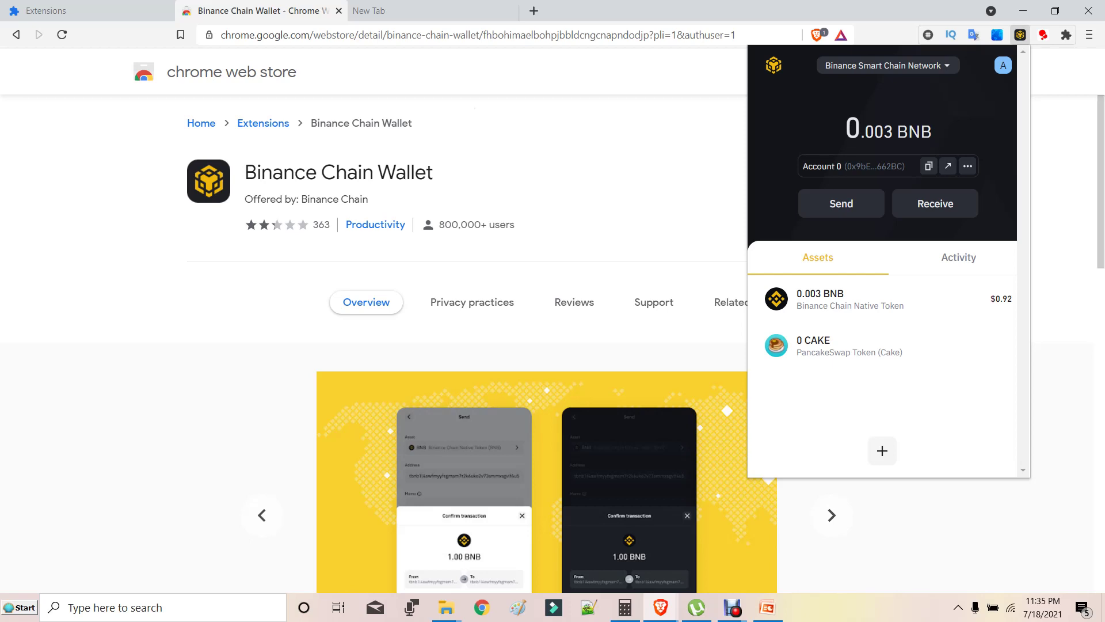
Step: Google 'pancakeswap' in the new tab and open the Home | PancakeSwap result in its own tab
key("Escape")
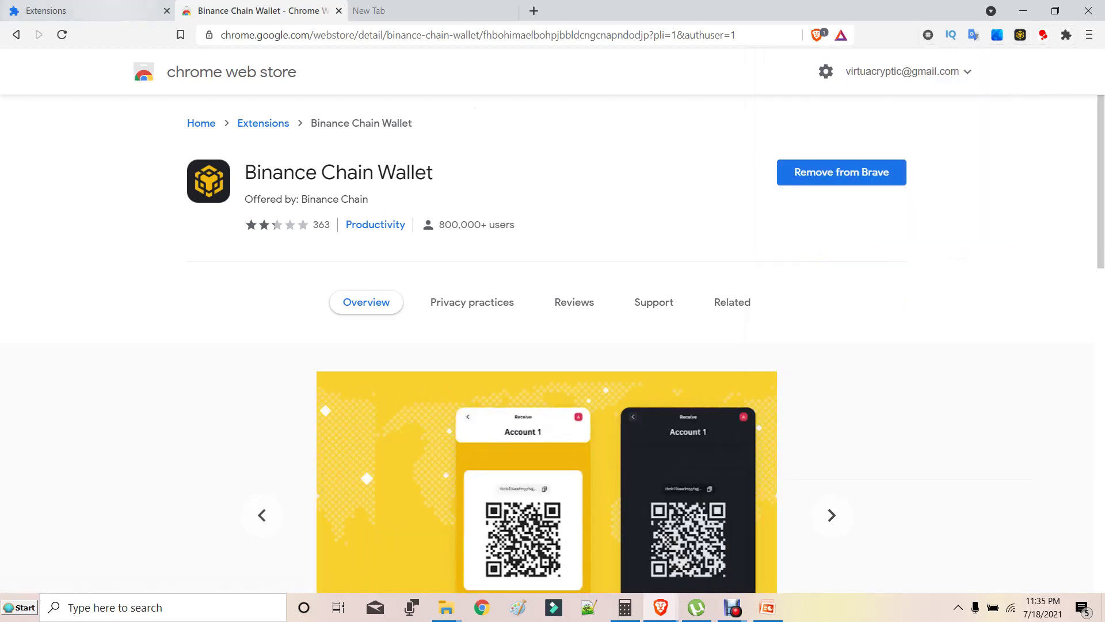
left_click(46, 11)
key("ctrl+3")
key("ctrl+l")
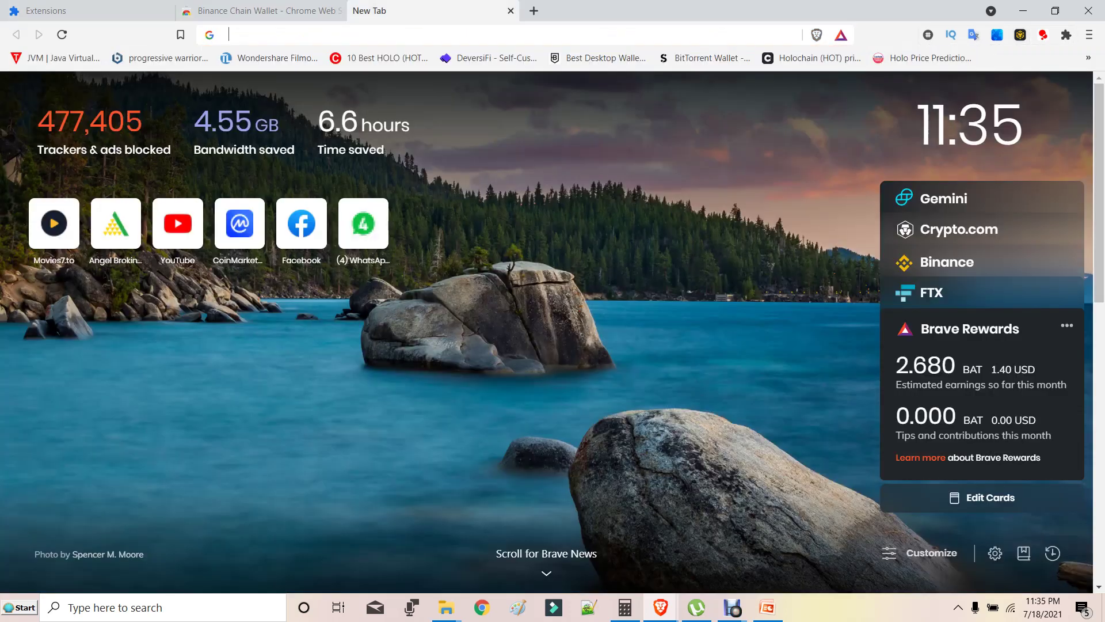
key("Down")
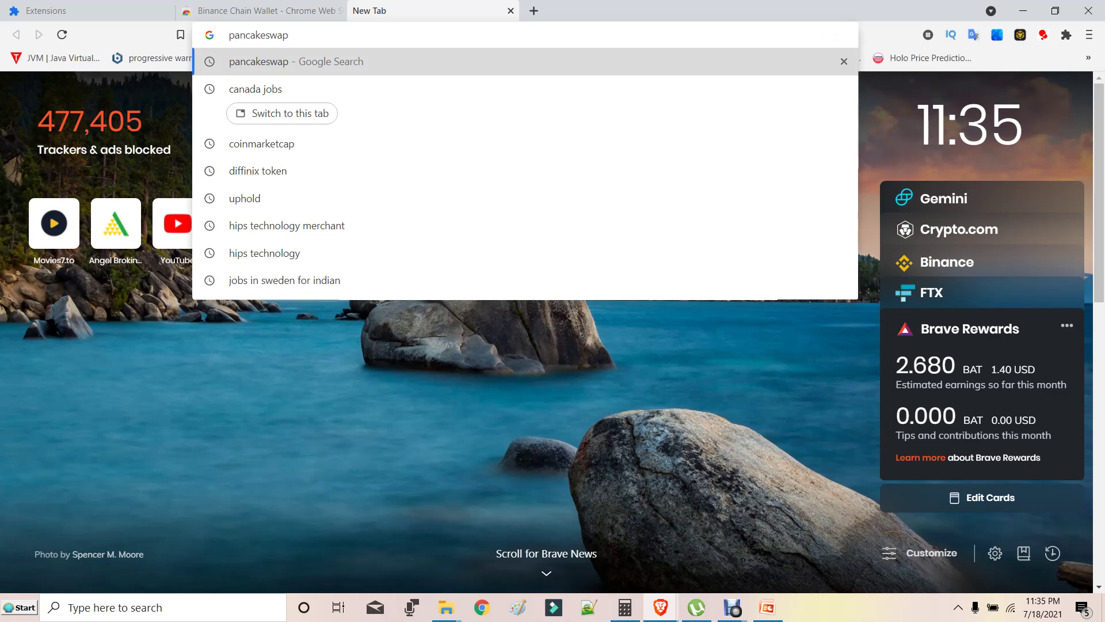
key("Return")
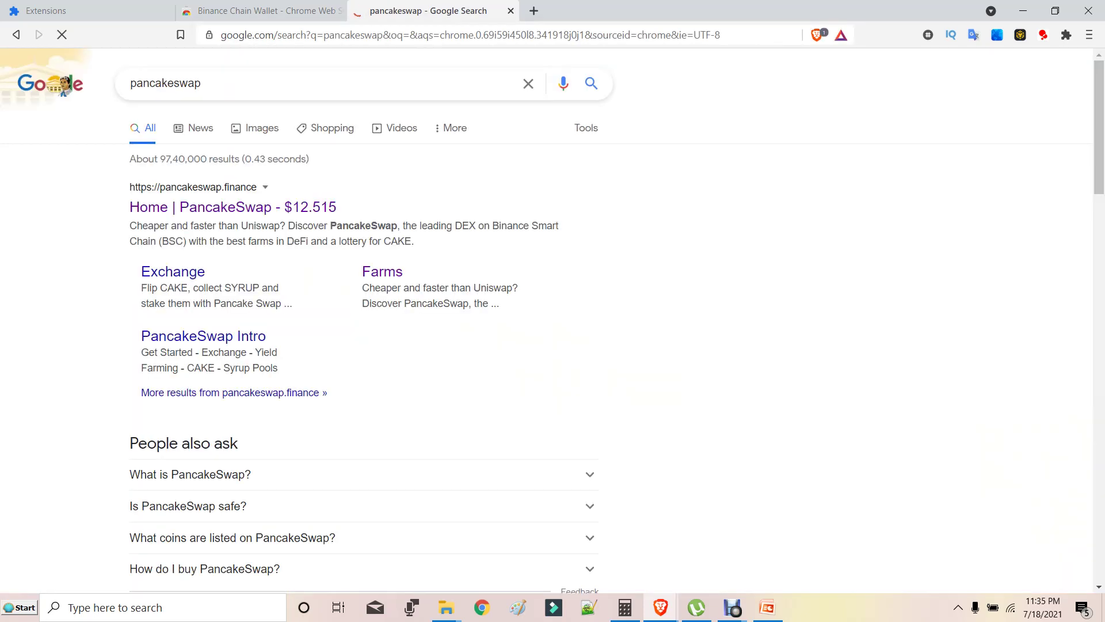
middle_click(233, 208)
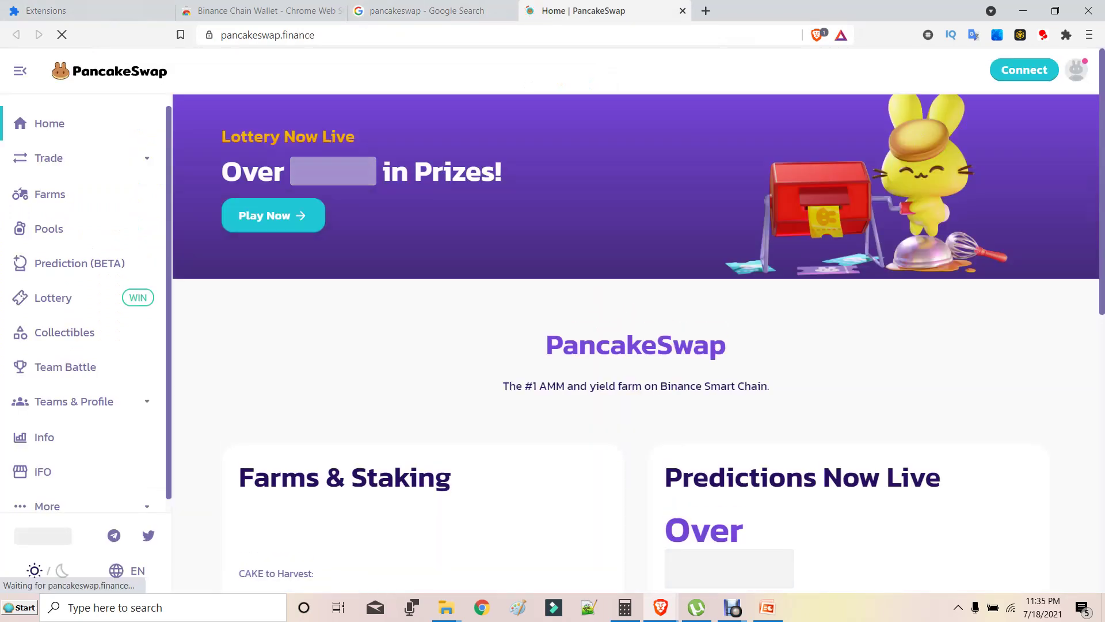
Step: Expand Trade in the PancakeSwap sidebar and choose Exchange to load the /swap page
scroll(636, 345, "down", 8)
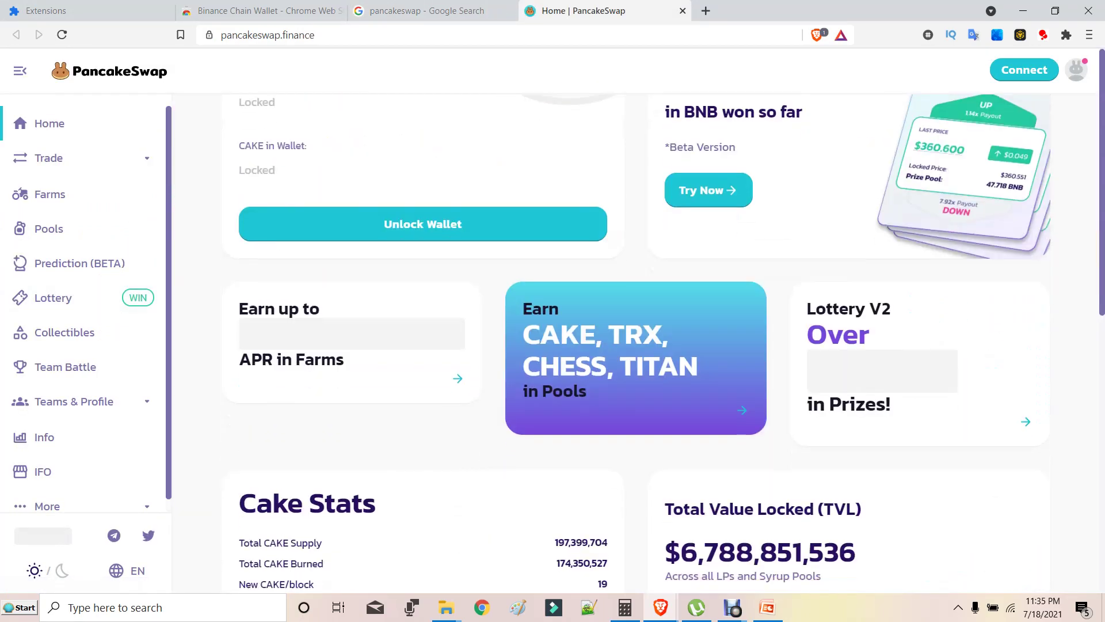
scroll(636, 345, "up", 3)
scroll(636, 321, "up", 5)
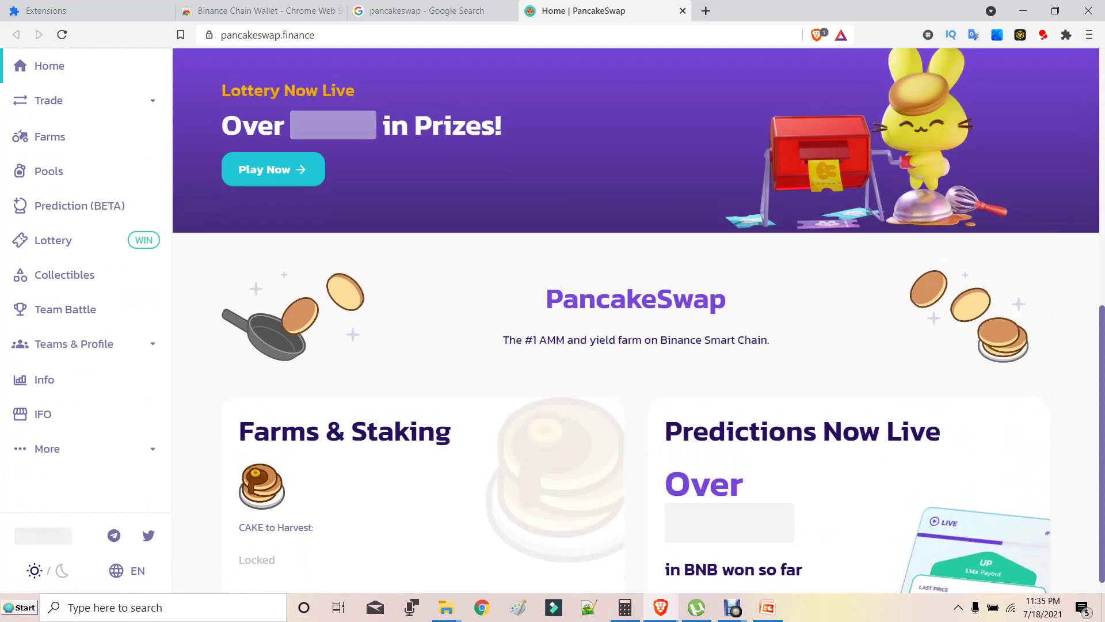
scroll(636, 322, "up", 1)
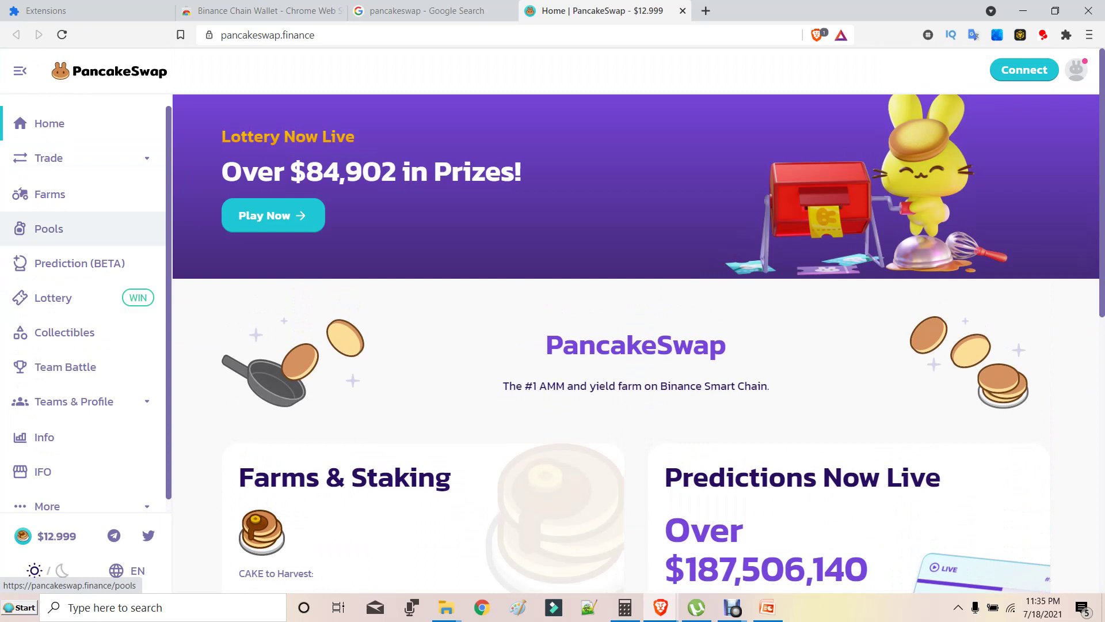
left_click(49, 157)
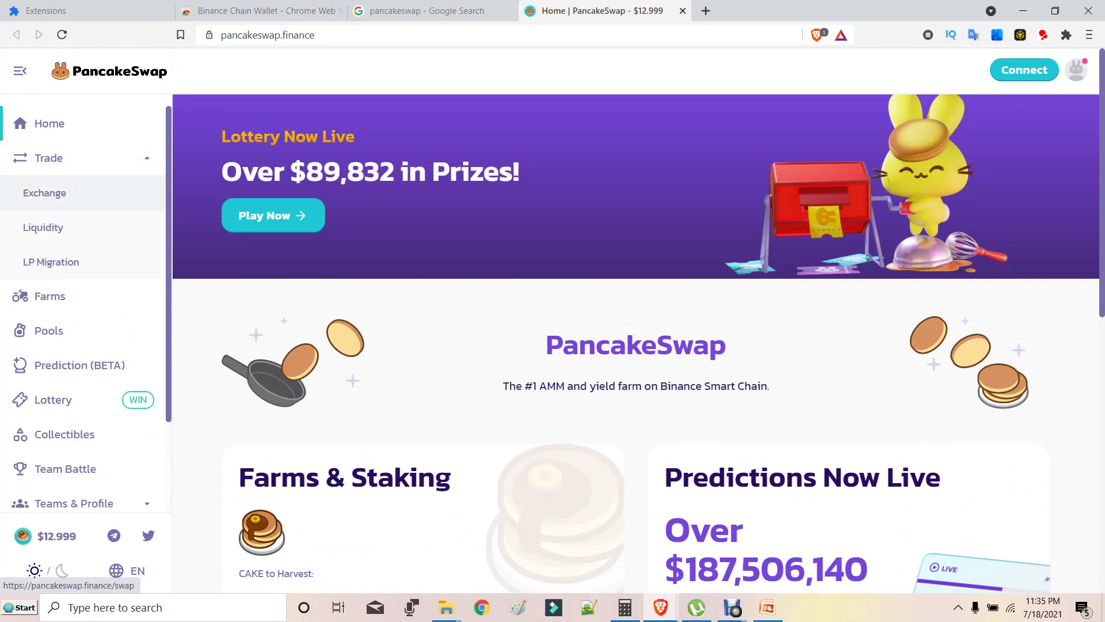
left_click(44, 193)
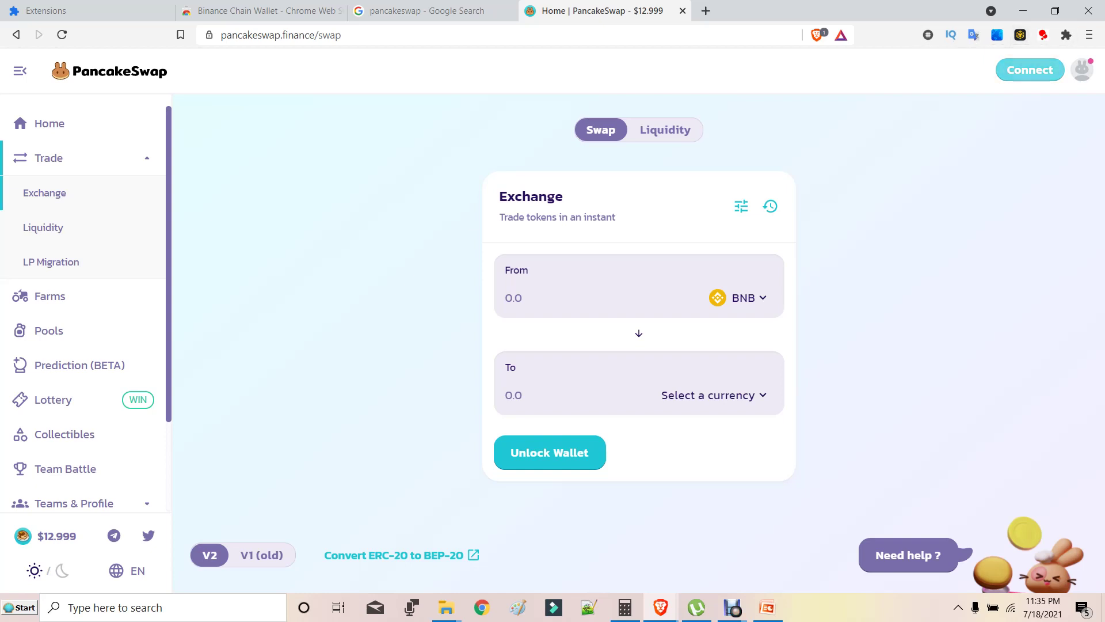
Step: Begin connecting a wallet with the Connect button on the Exchange page
left_click(1030, 70)
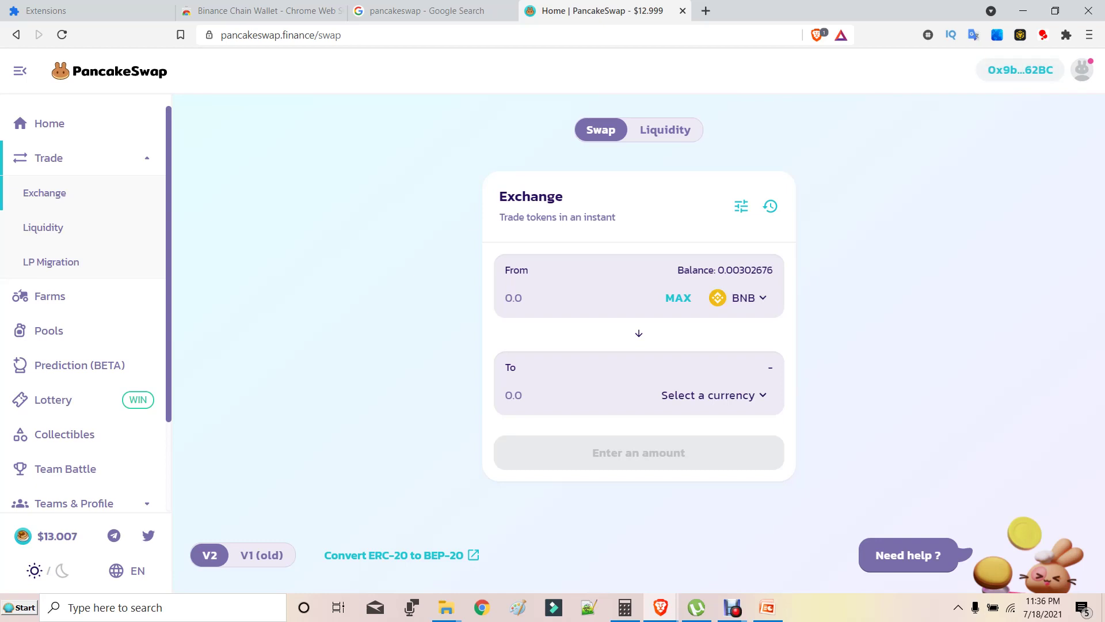
Step: Pick SAFEMOON from the Select a Token list as the To token
left_click(714, 395)
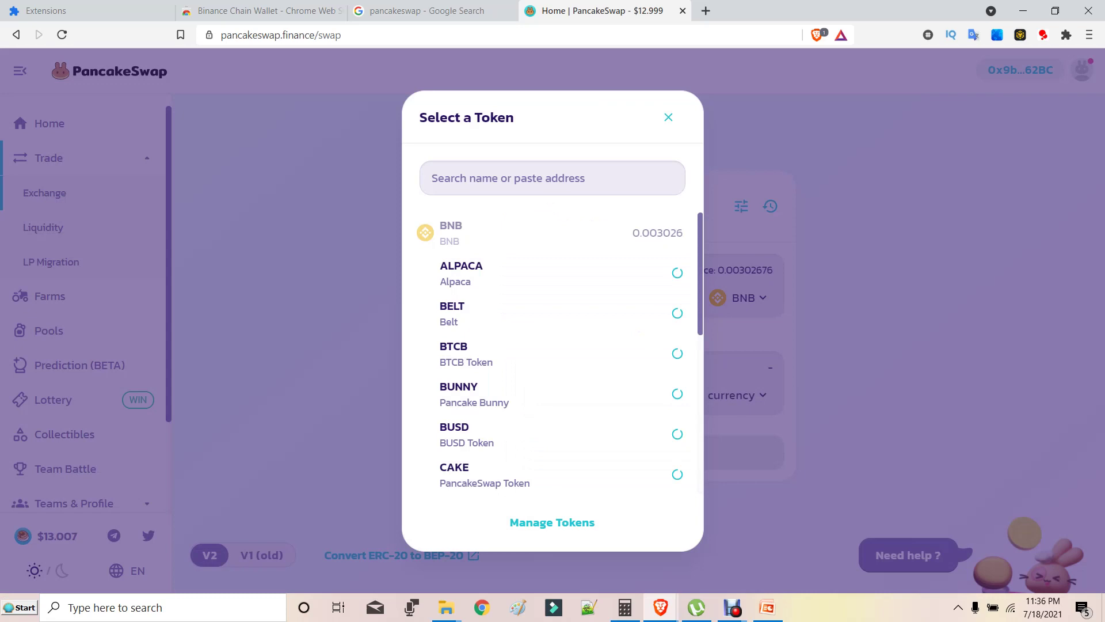
scroll(553, 253, "down", 2)
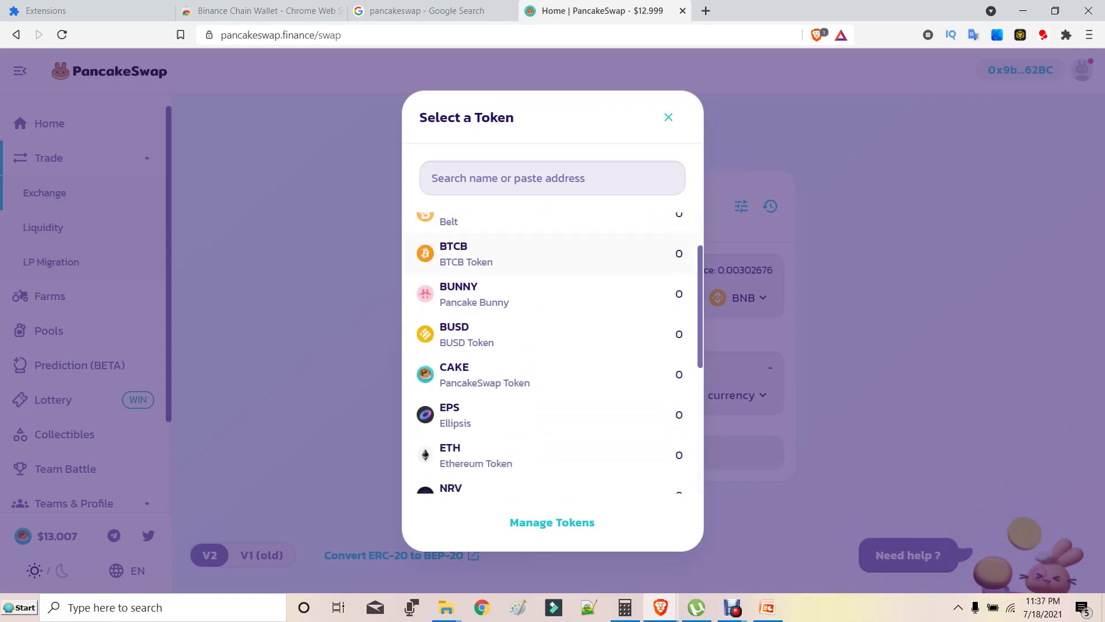
scroll(553, 312, "down", 5)
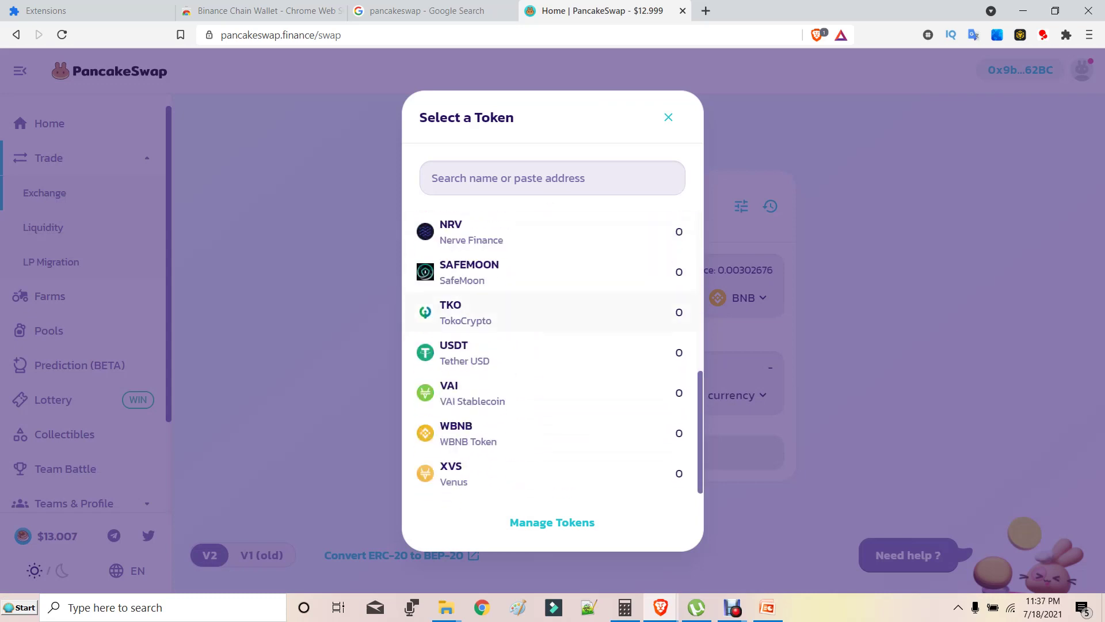
scroll(553, 416, "up", 3)
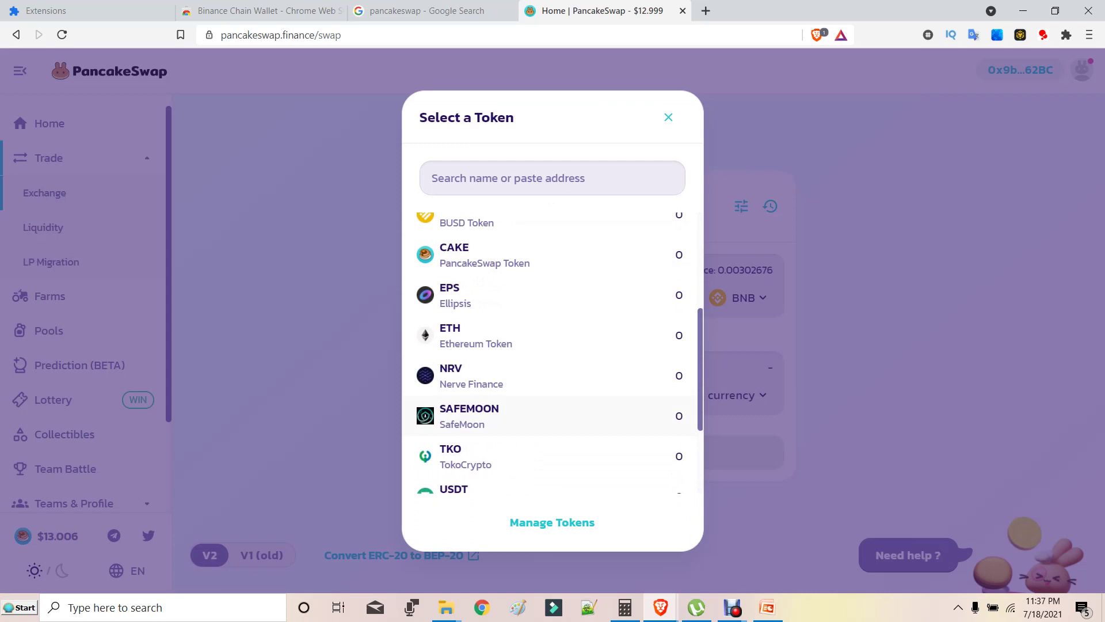
scroll(553, 374, "up", 3)
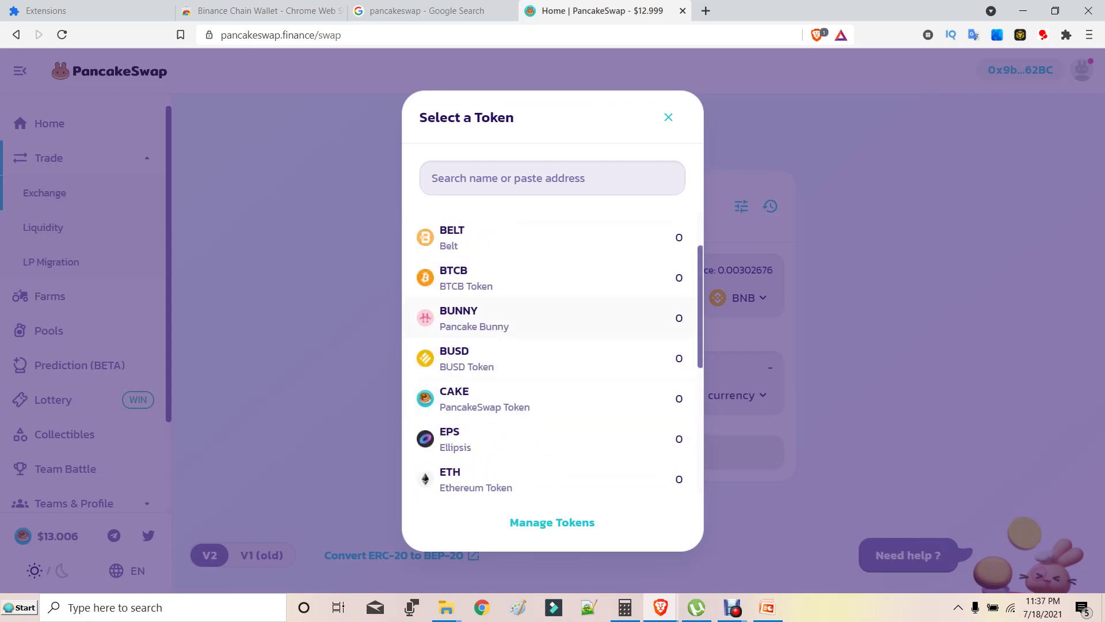
scroll(553, 317, "down", 5)
scroll(552, 426, "up", 1)
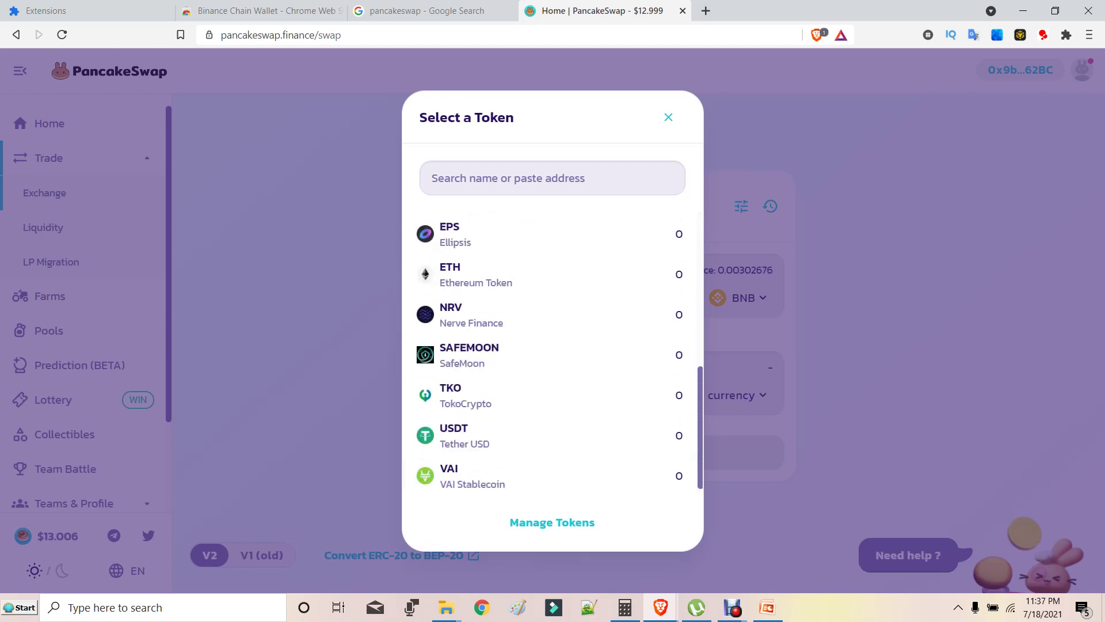
scroll(552, 351, "up", 5)
scroll(553, 352, "down", 8)
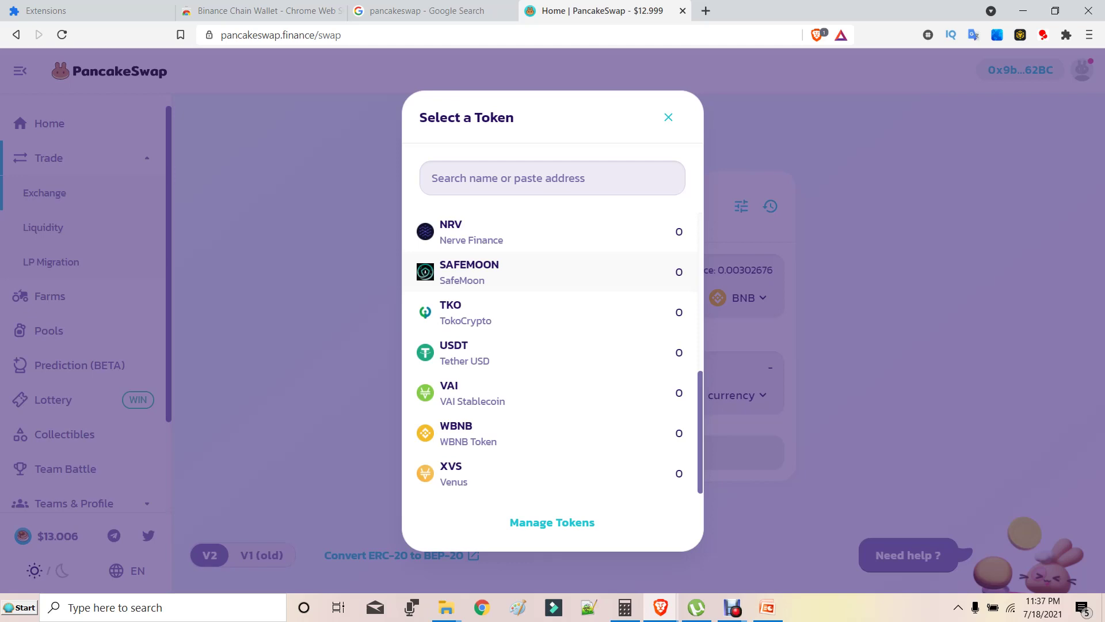
left_click(469, 271)
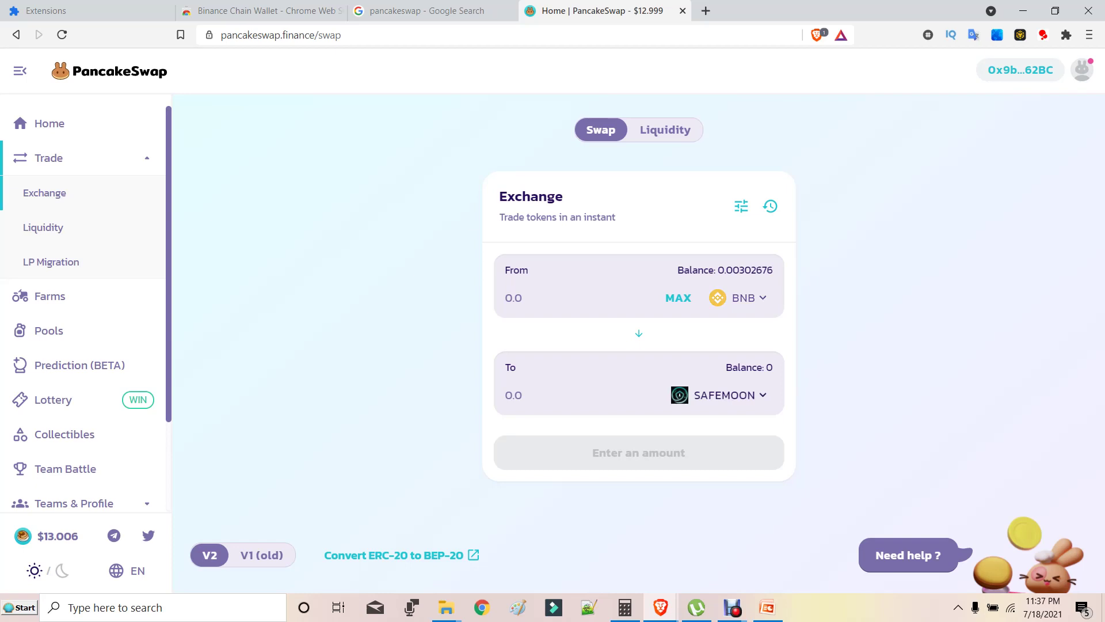
left_click(738, 298)
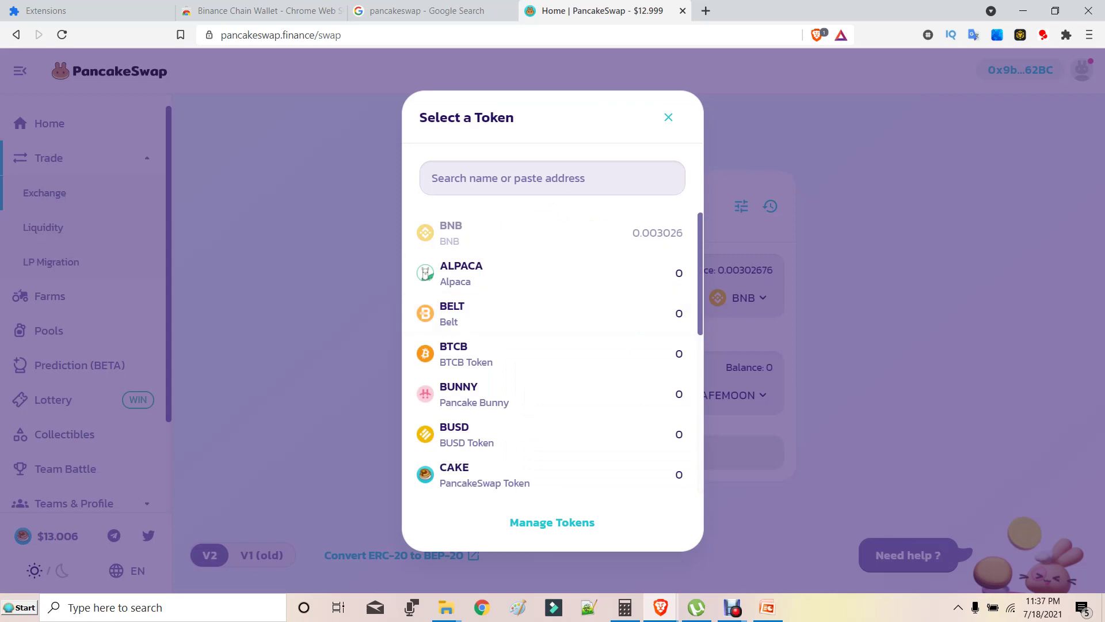
left_click(669, 117)
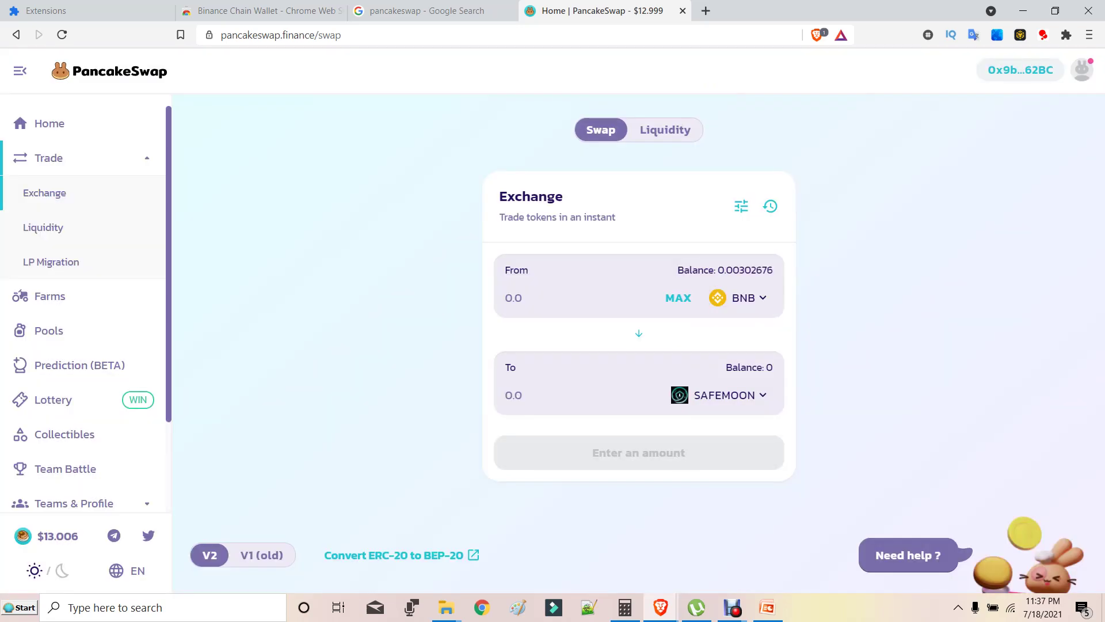
Step: Enter .5 as the BNB amount to swap for SAFEMOON
left_click(724, 396)
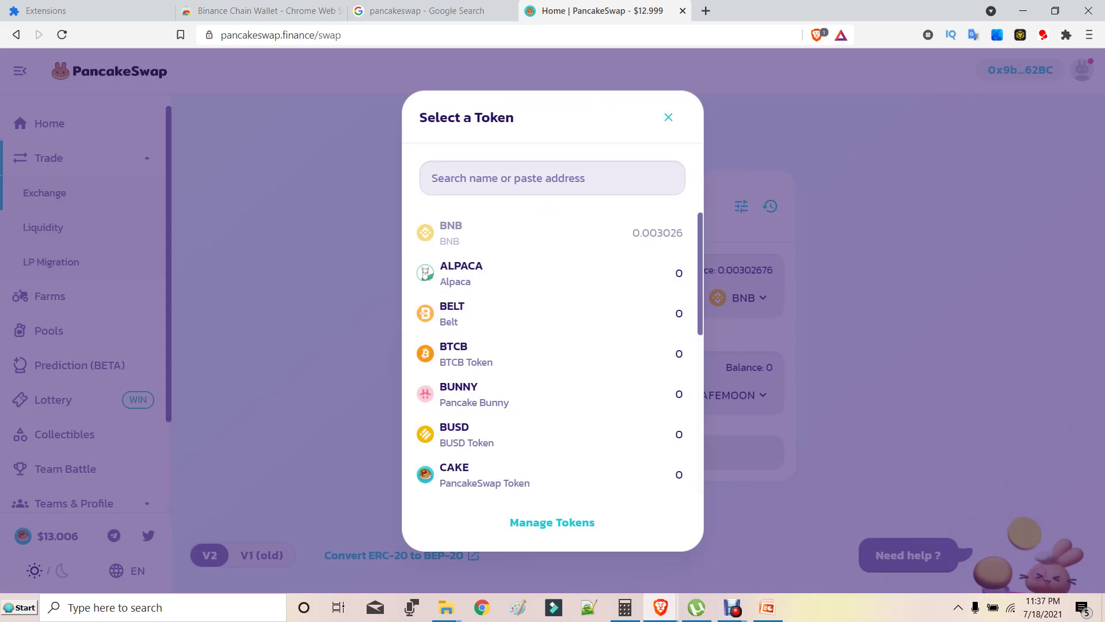
key("Escape")
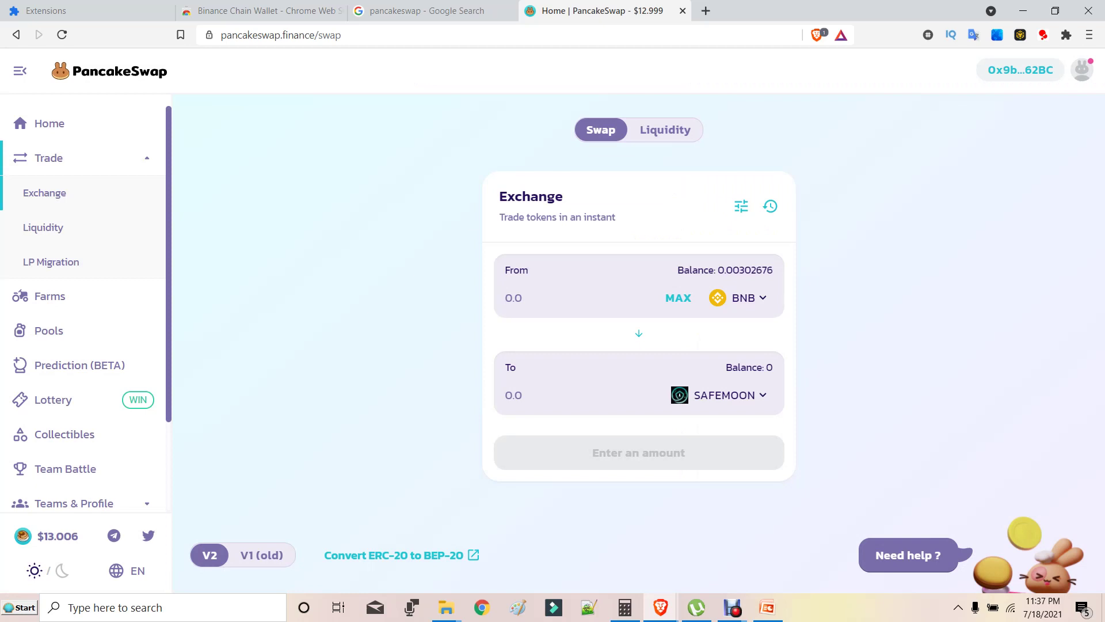
type(".5")
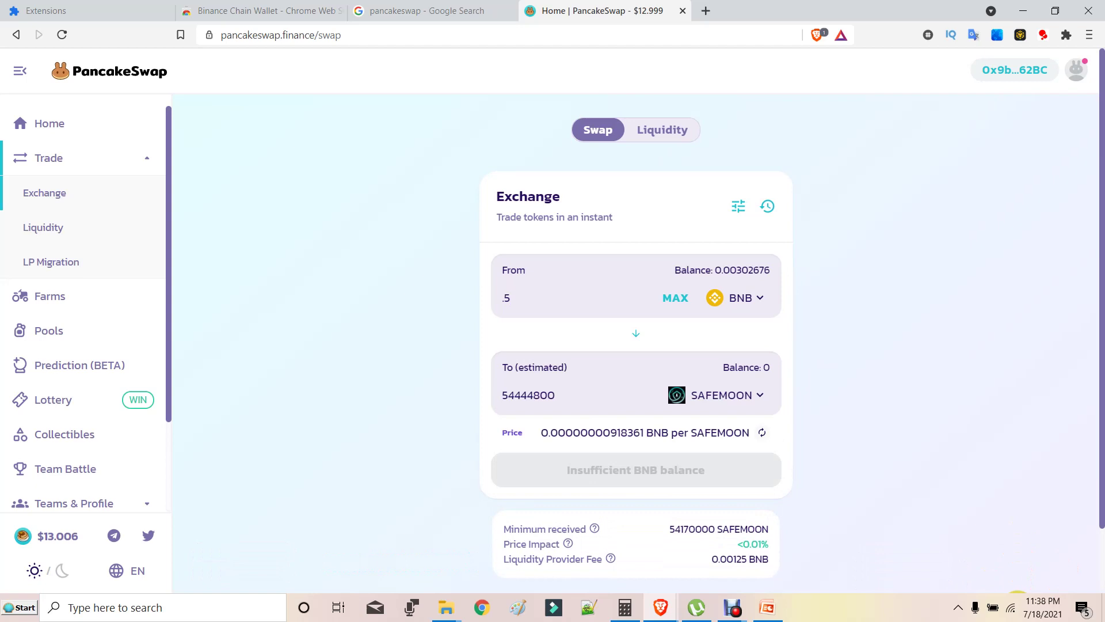
Step: Browse the From token list twice, keeping BNB as the paying token
left_click(747, 297)
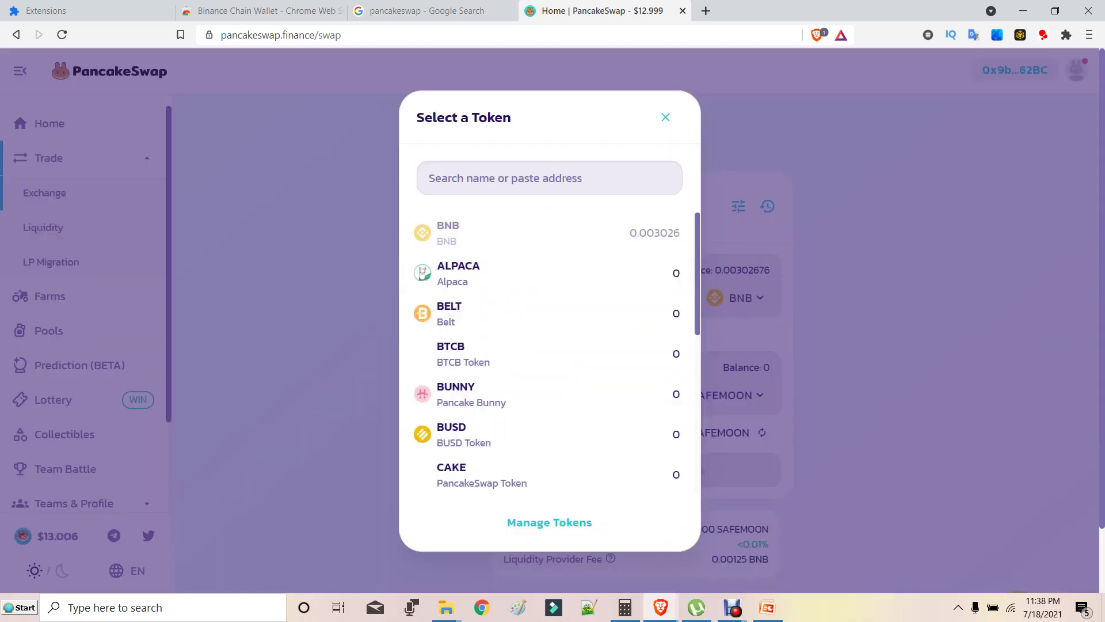
scroll(547, 352, "down", 6)
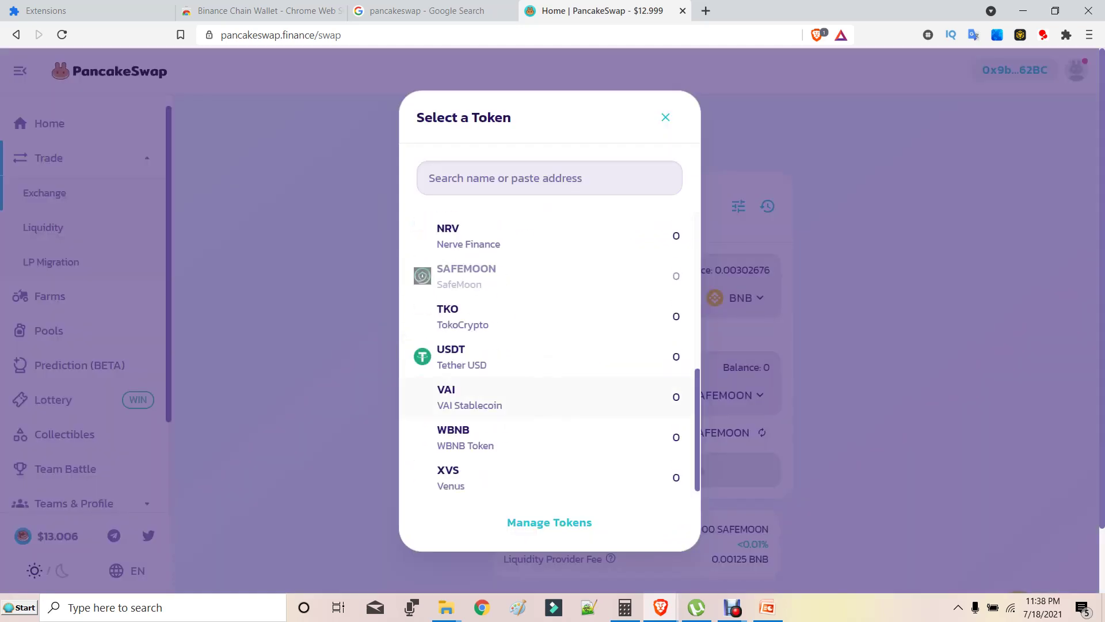
scroll(547, 353, "up", 3)
left_click(665, 117)
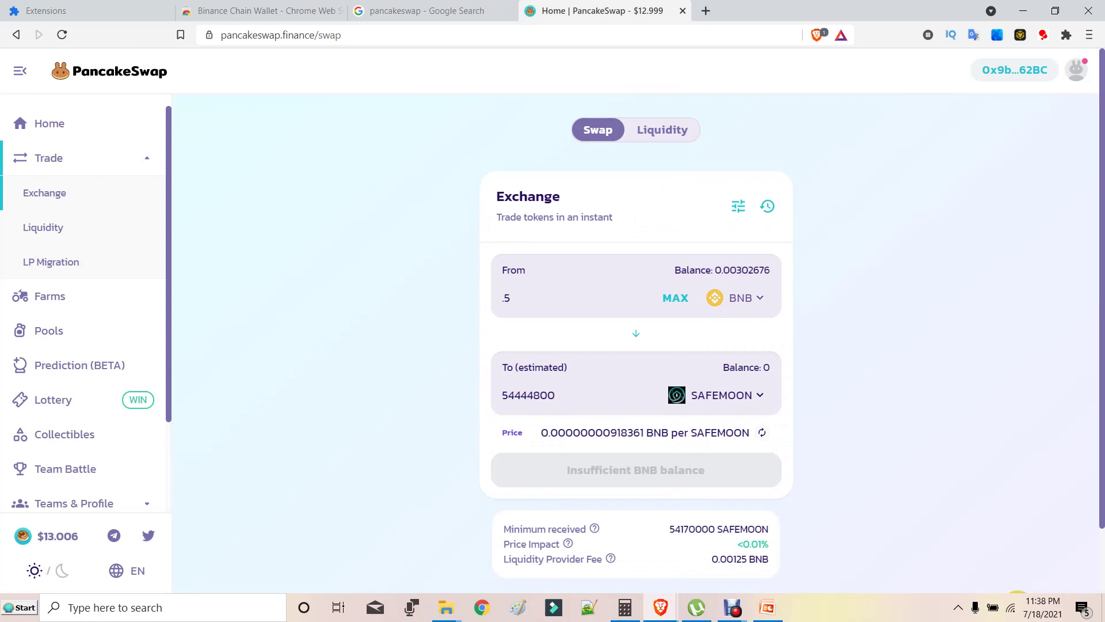
left_click(747, 297)
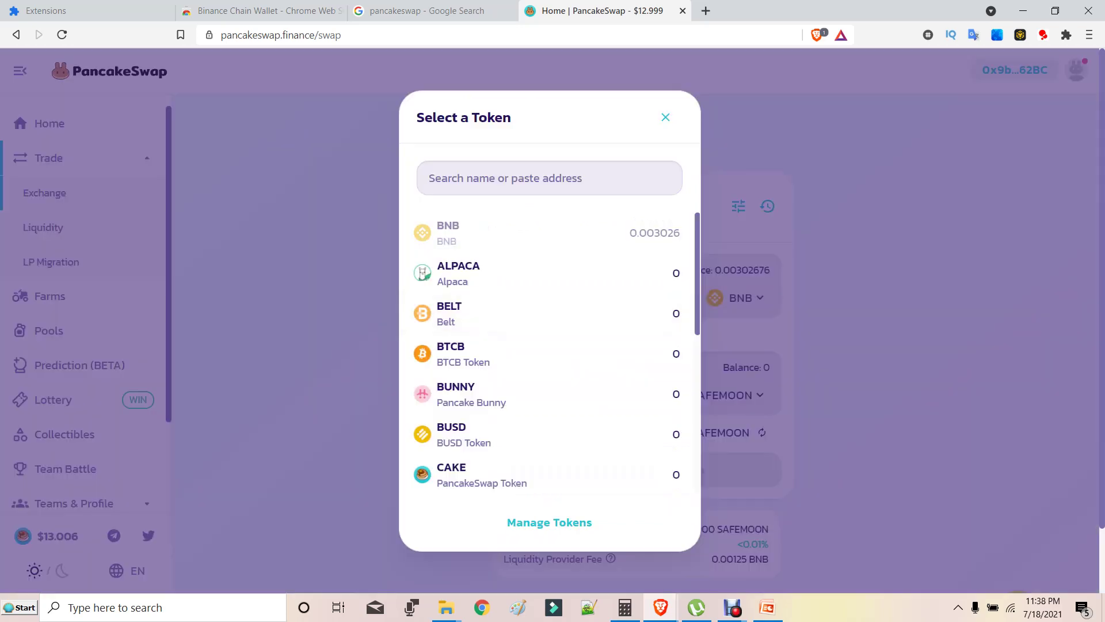
scroll(547, 353, "down", 5)
scroll(547, 353, "up", 5)
key("Escape")
Step: Browse the To and From token lists again without changing BNB or SAFEMOON
left_click(722, 395)
scroll(547, 353, "down", 10)
scroll(552, 353, "up", 10)
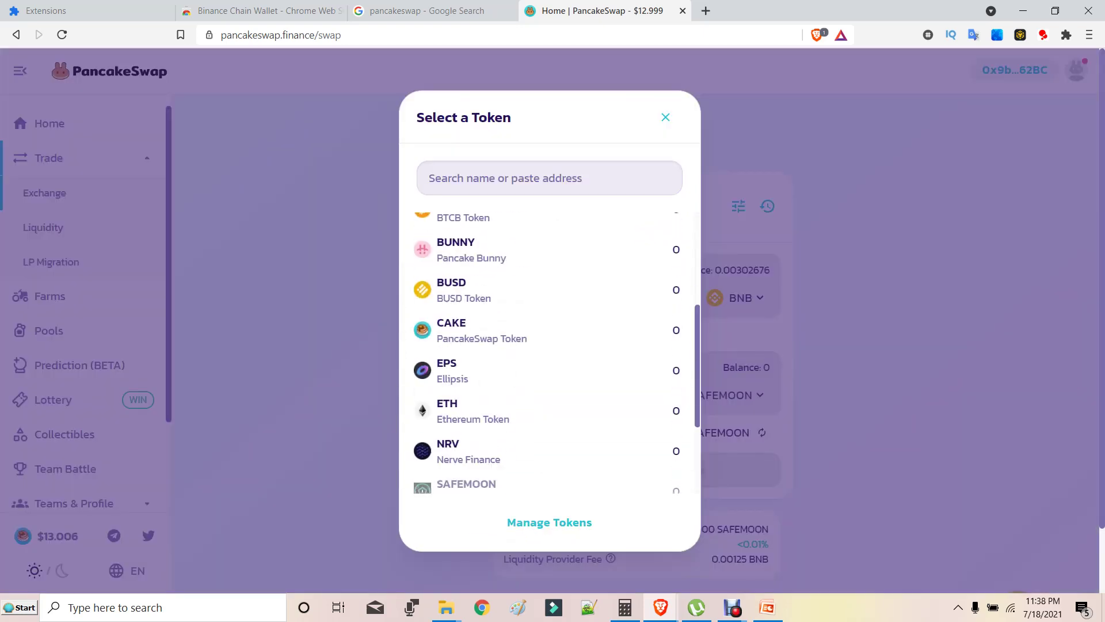
key("Escape")
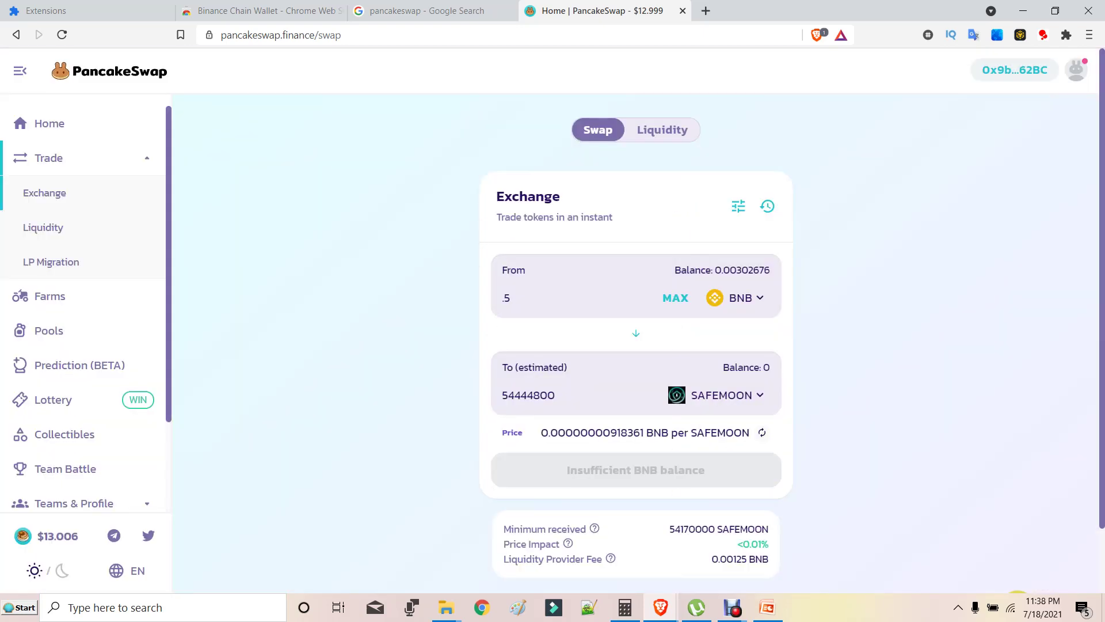
left_click(737, 298)
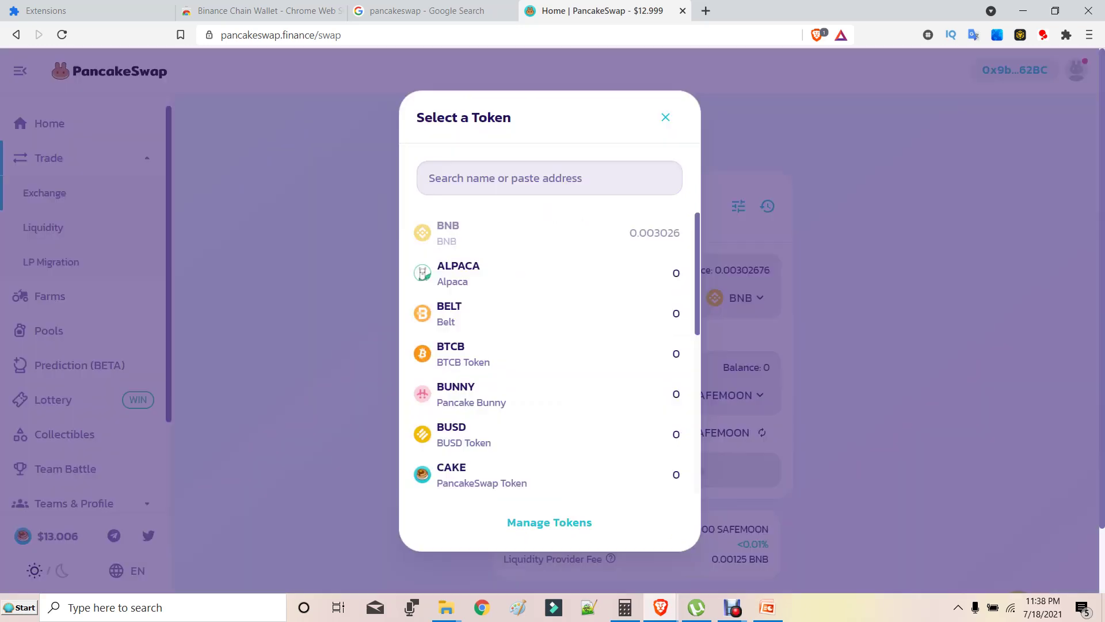
scroll(687, 263, "down", 10)
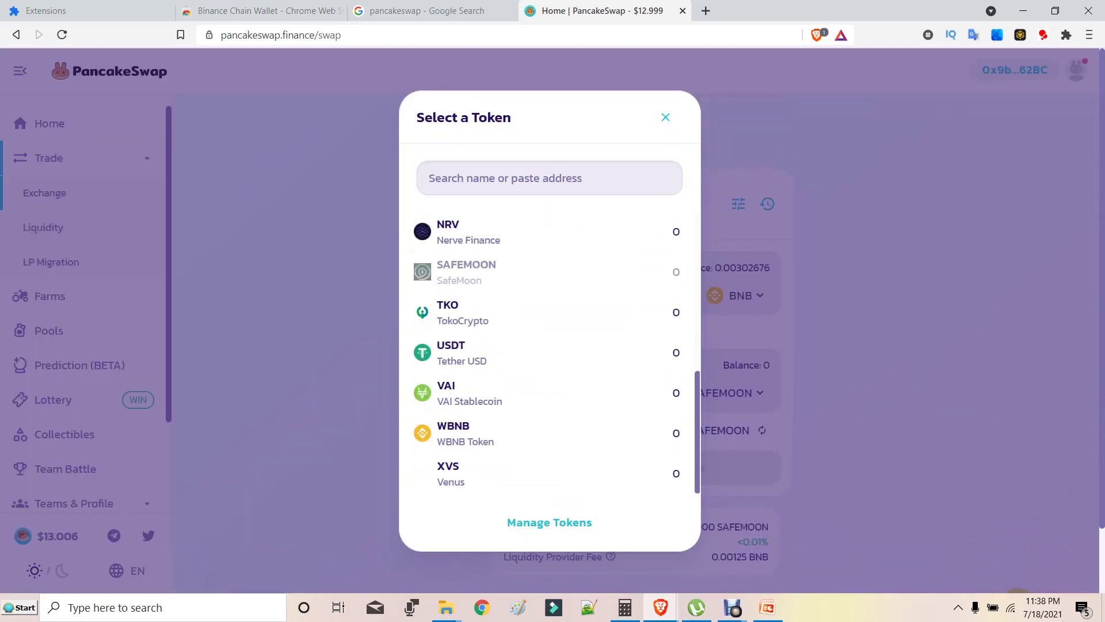
scroll(686, 263, "up", 10)
scroll(687, 262, "up", 3)
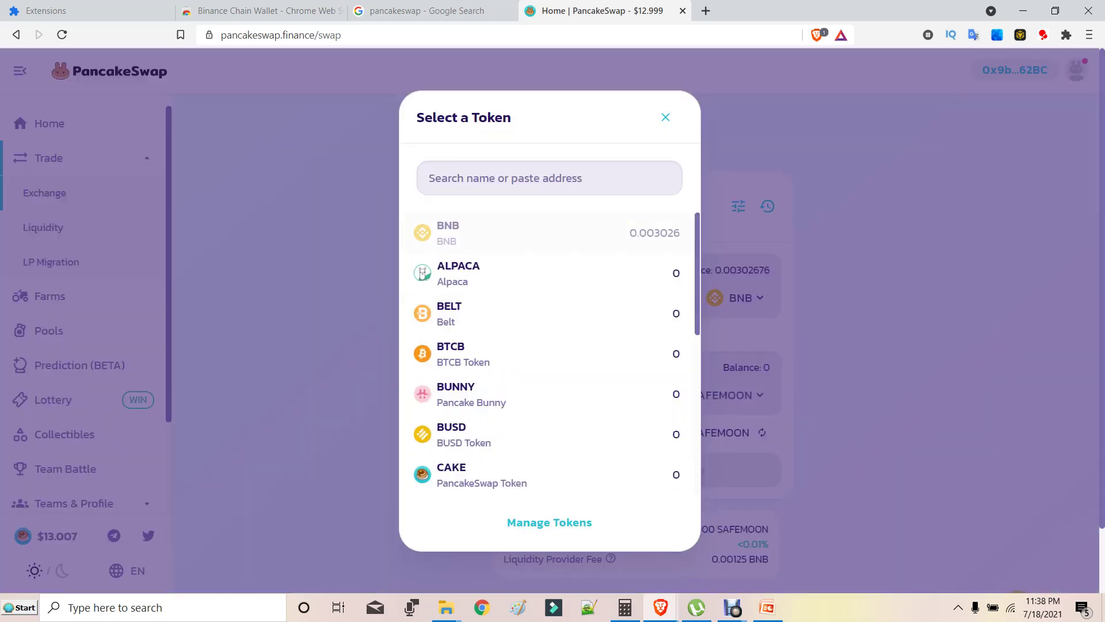
scroll(547, 368, "down", 6)
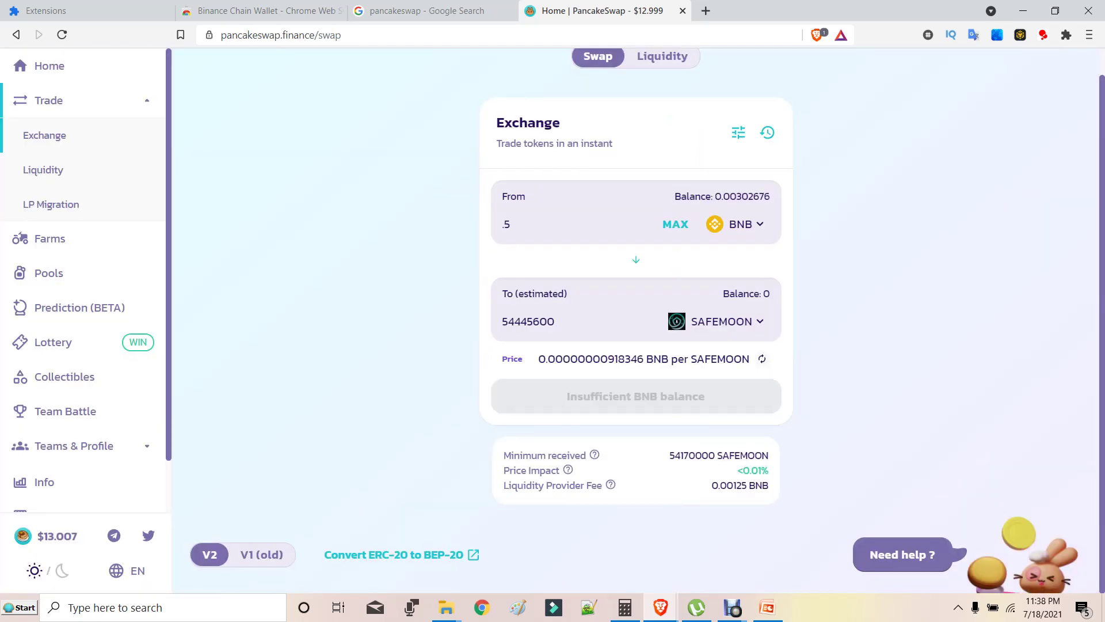
scroll(636, 323, "up", 2)
Step: Cycle through the open tabs back to the PancakeSwap swap page
left_click(440, 11)
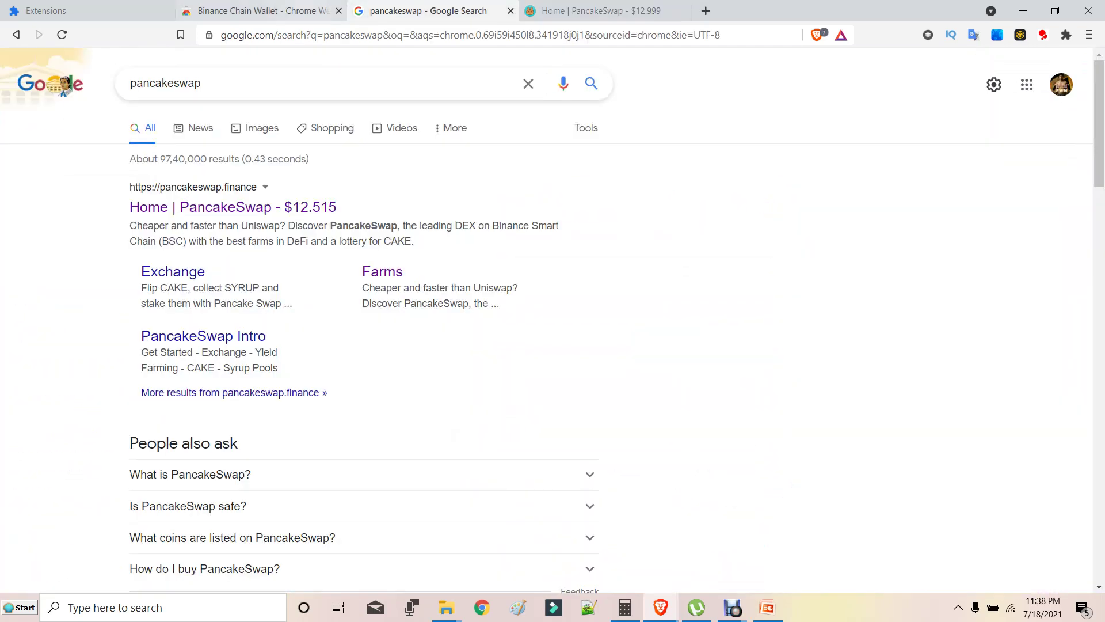
left_click(264, 11)
left_click(435, 11)
left_click(601, 11)
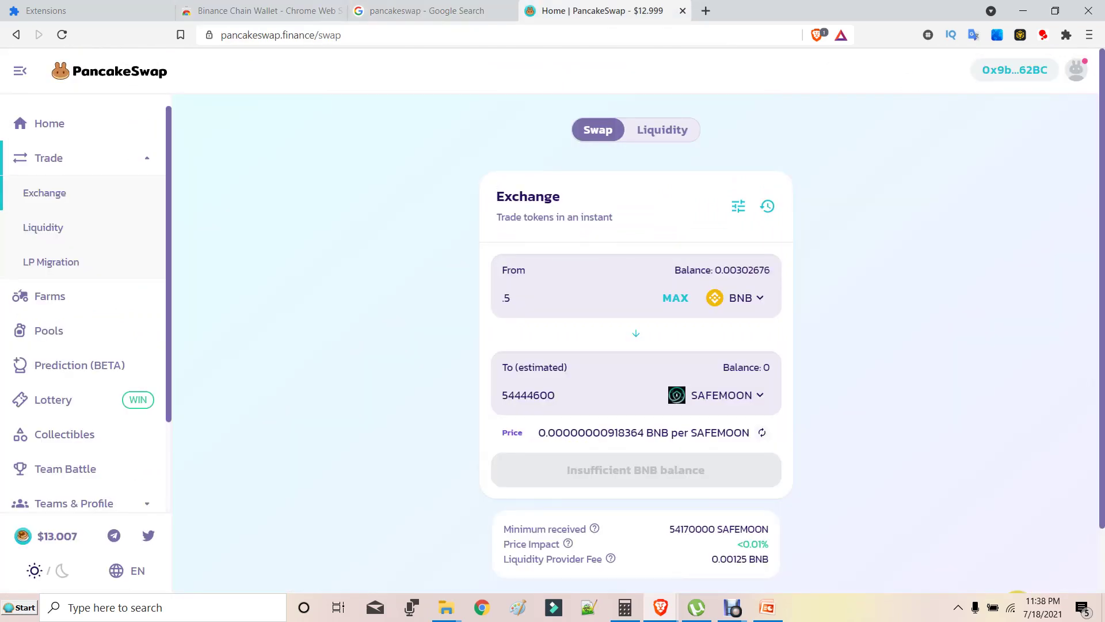
scroll(635, 345, "down", 2)
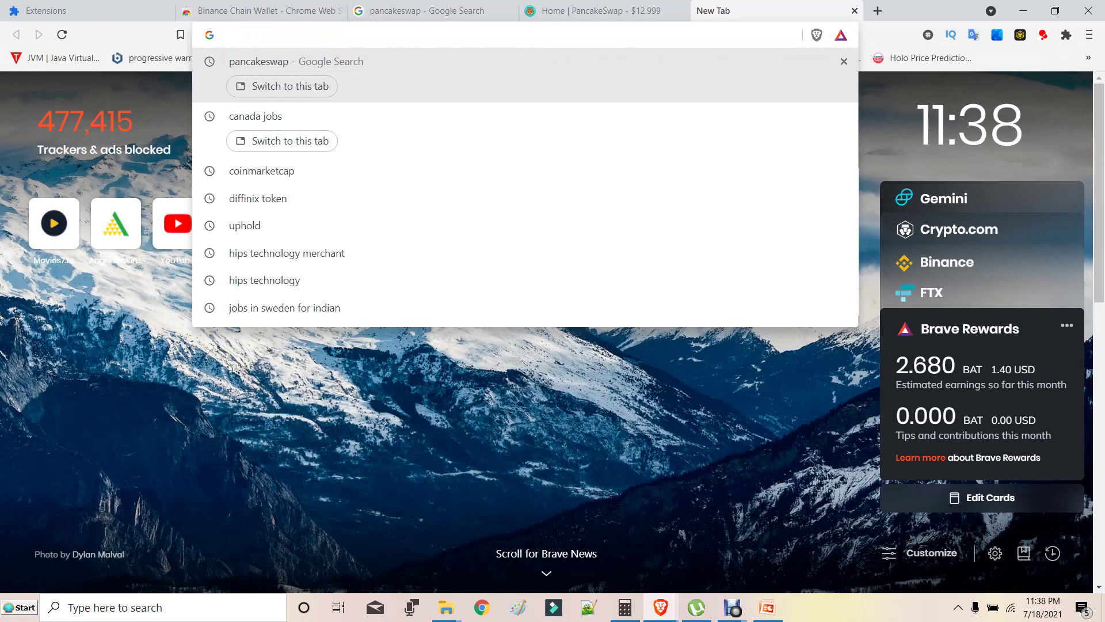
Step: Open babysharktoken.com from the 'bab' address bar suggestion and scroll its page
type("bab")
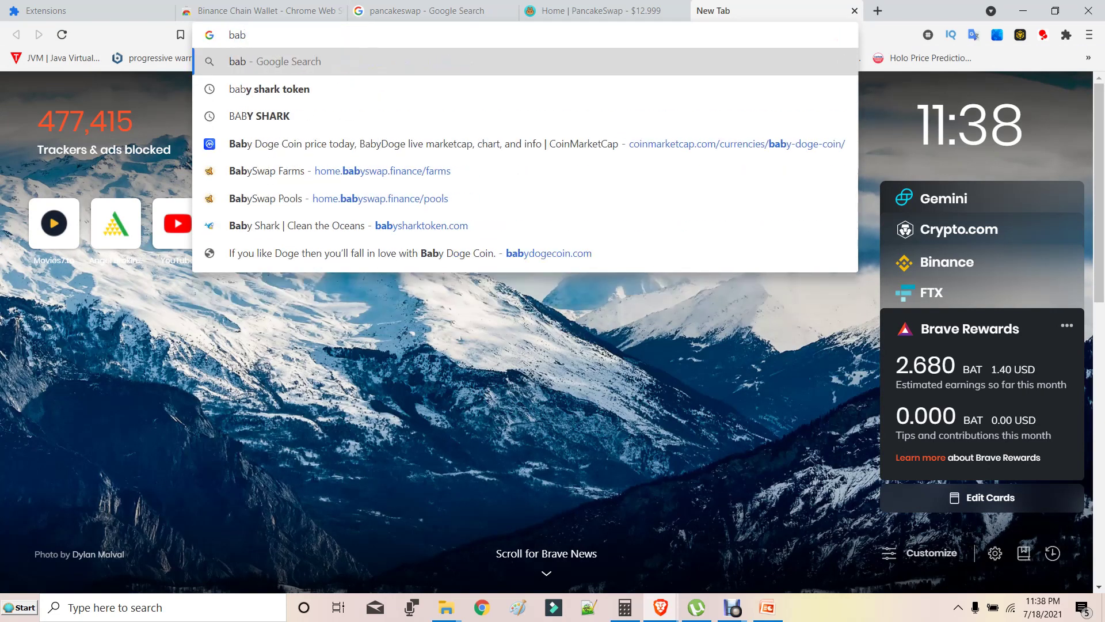
key("Down")
key("Down")
key("Down")
key("Down")
key("Down")
key("Down")
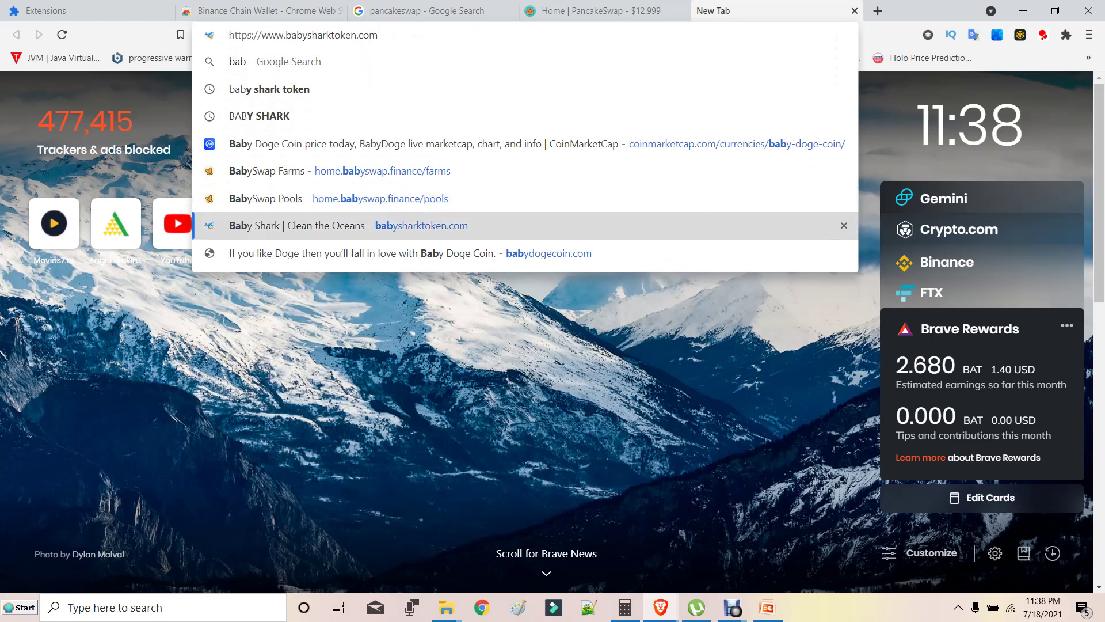
key("Return")
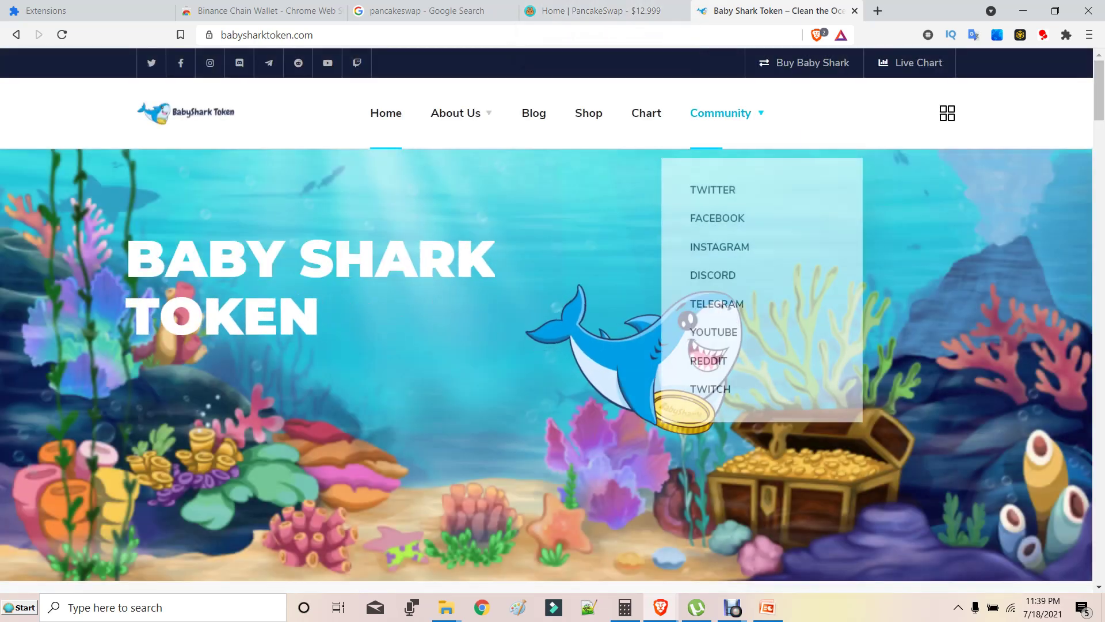
scroll(553, 317, "down", 3)
scroll(552, 317, "up", 2)
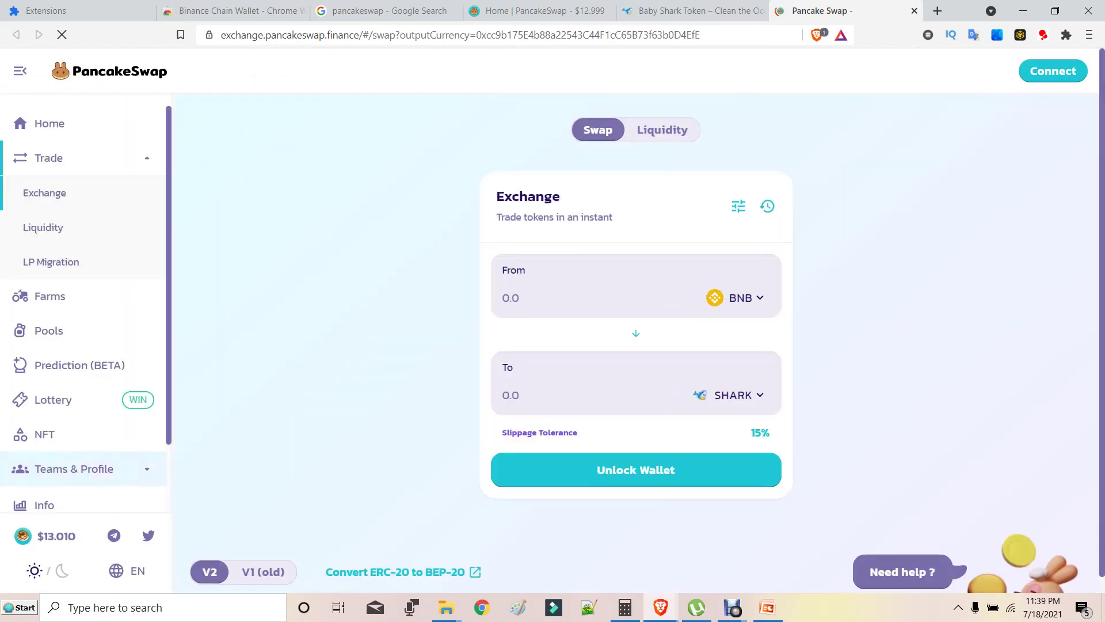
Step: Connect the Binance Chain Wallet and choose SHARK as the token to sell for BNB
left_click(1052, 71)
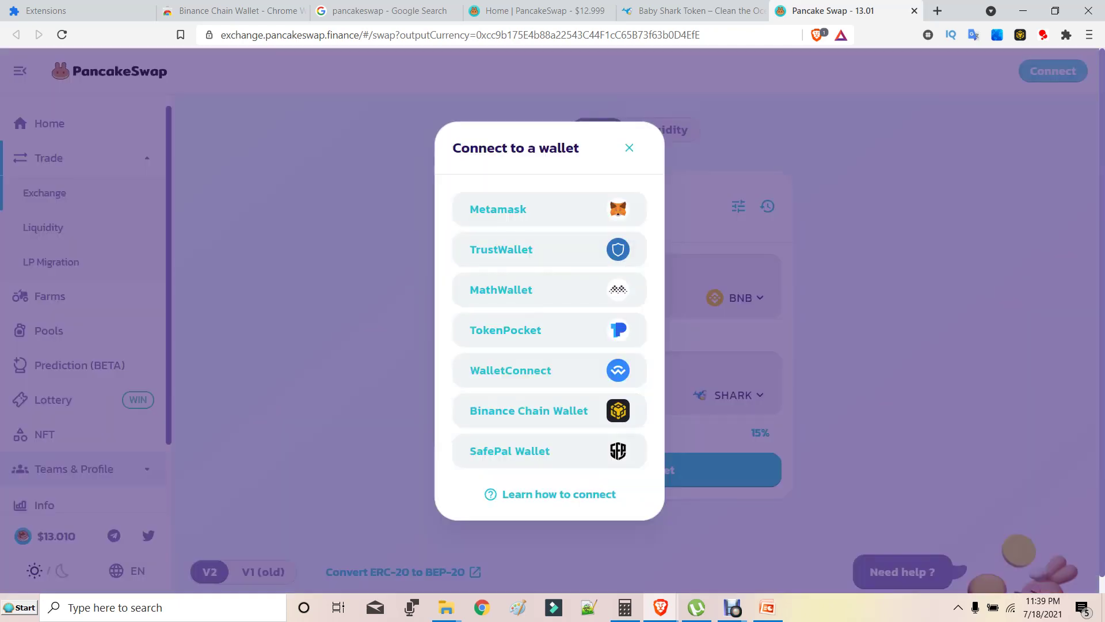
left_click(547, 410)
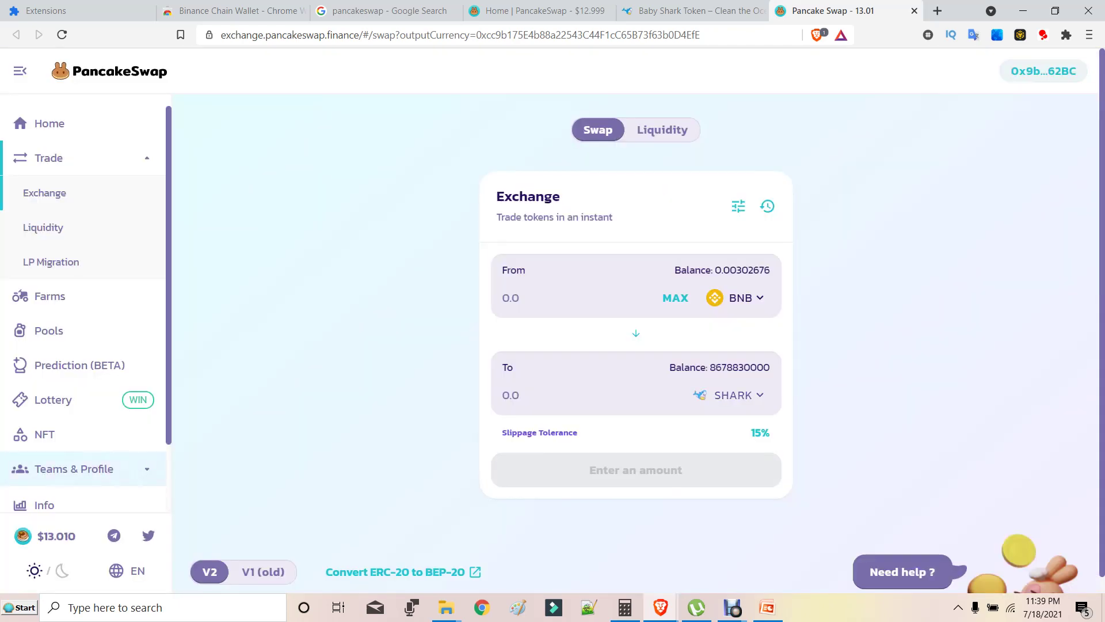
type("0")
left_click(736, 299)
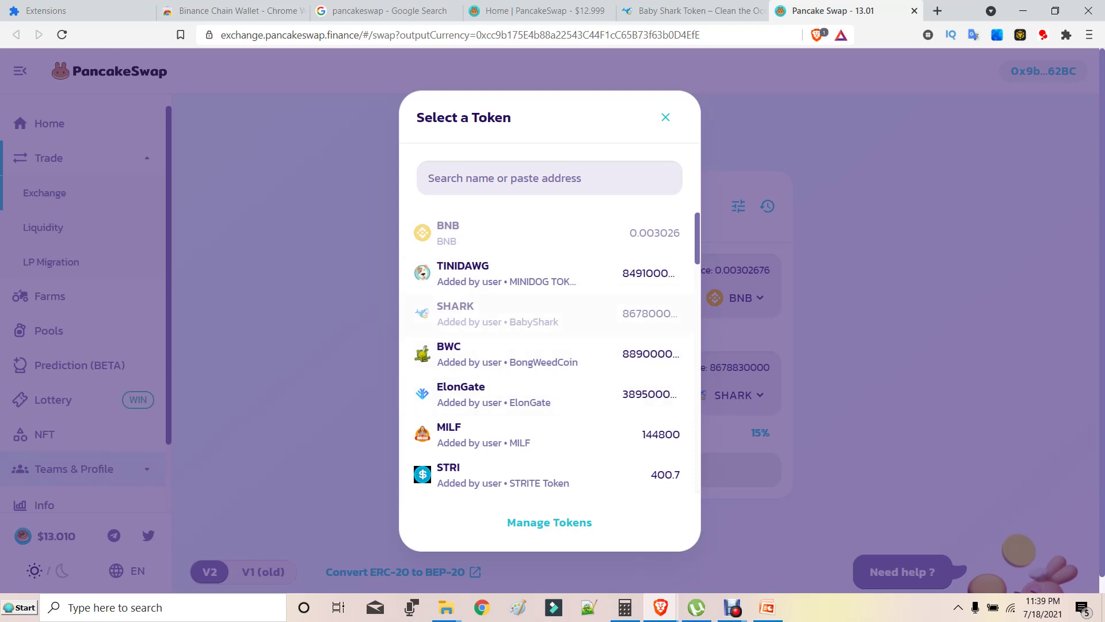
left_click(489, 314)
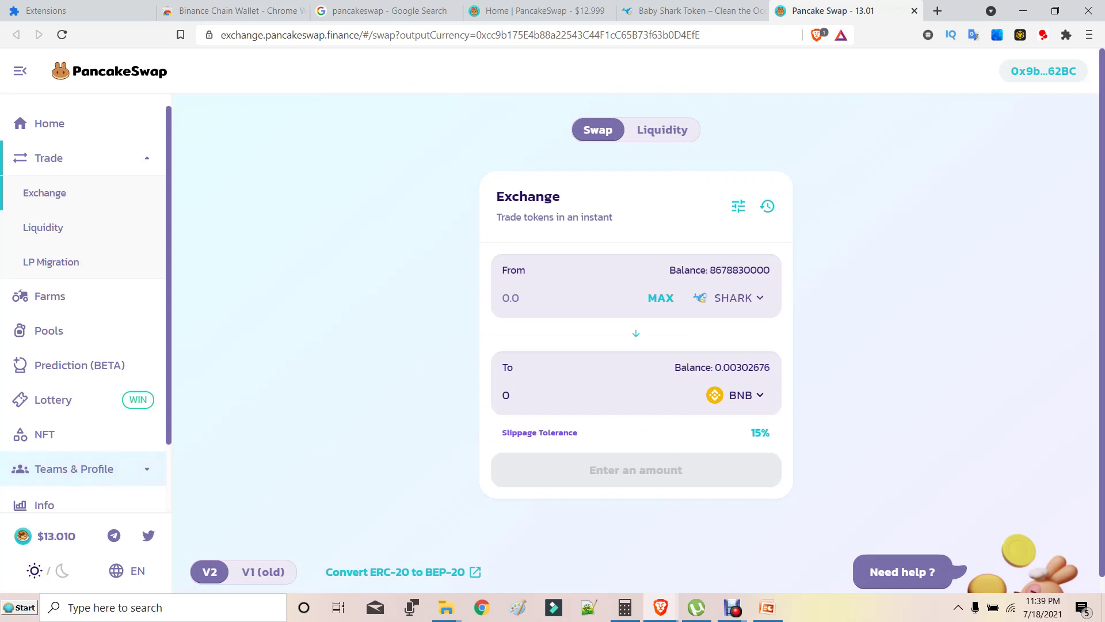
Step: Enter the full SHARK balance for about 0.199459 BNB, then dismiss the wallet's SHARK approval request
left_click(661, 297)
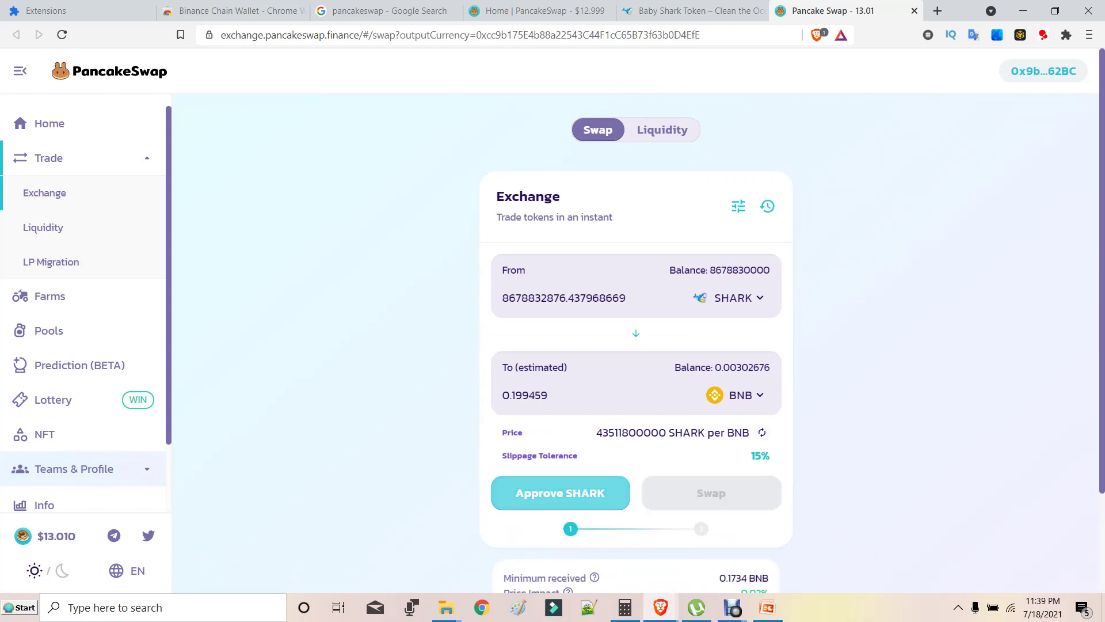
left_click(560, 493)
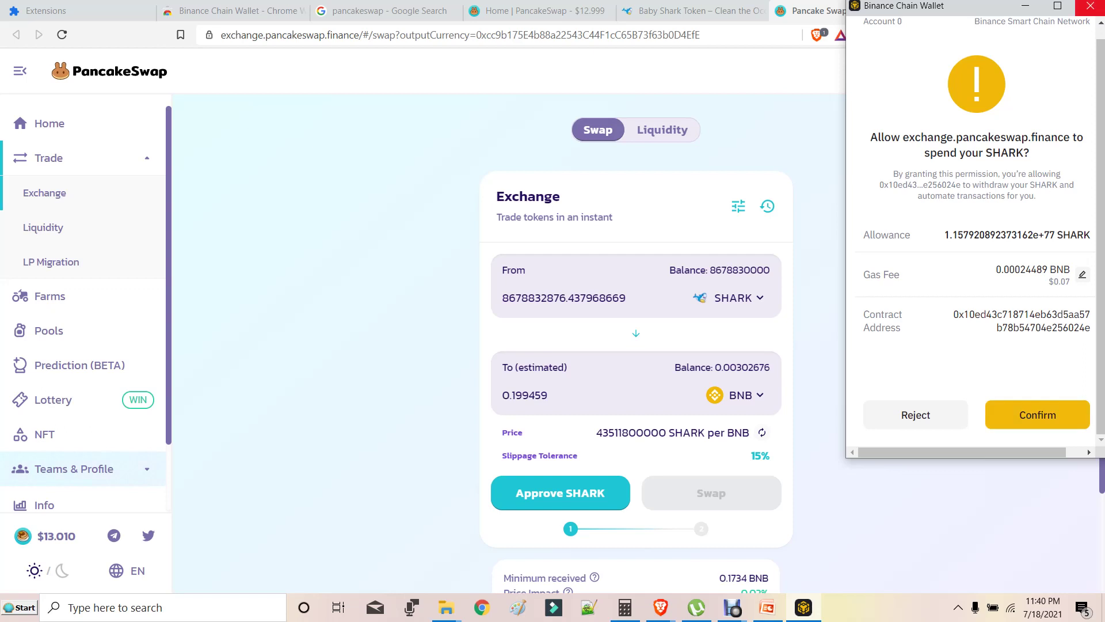
left_click(1089, 6)
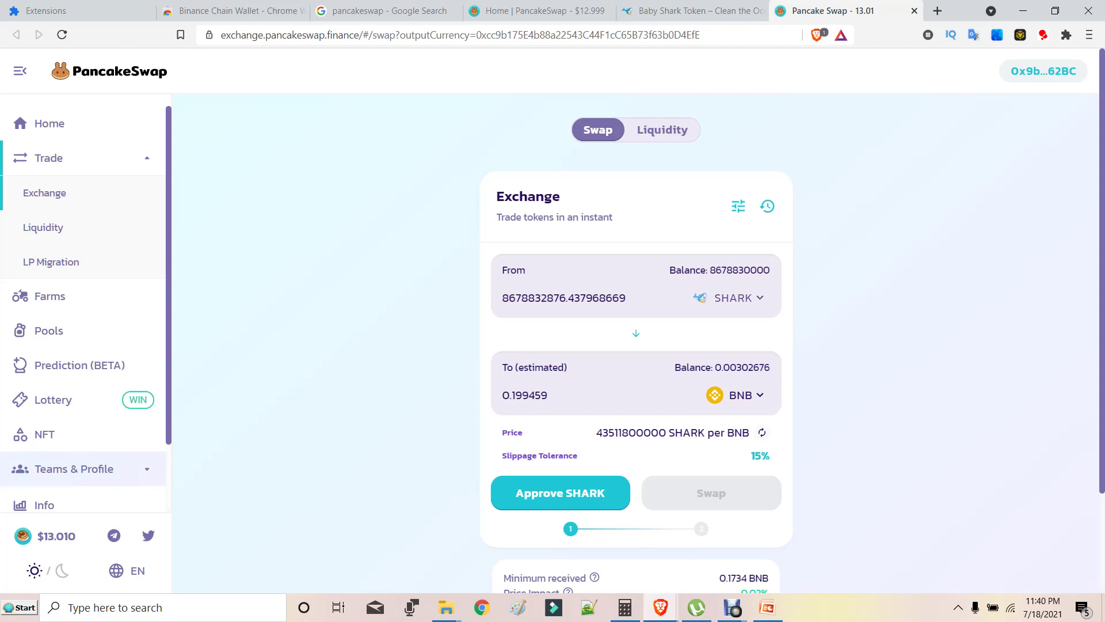
Step: Temporarily sell BNB and set MILF as the token to receive
left_click(746, 396)
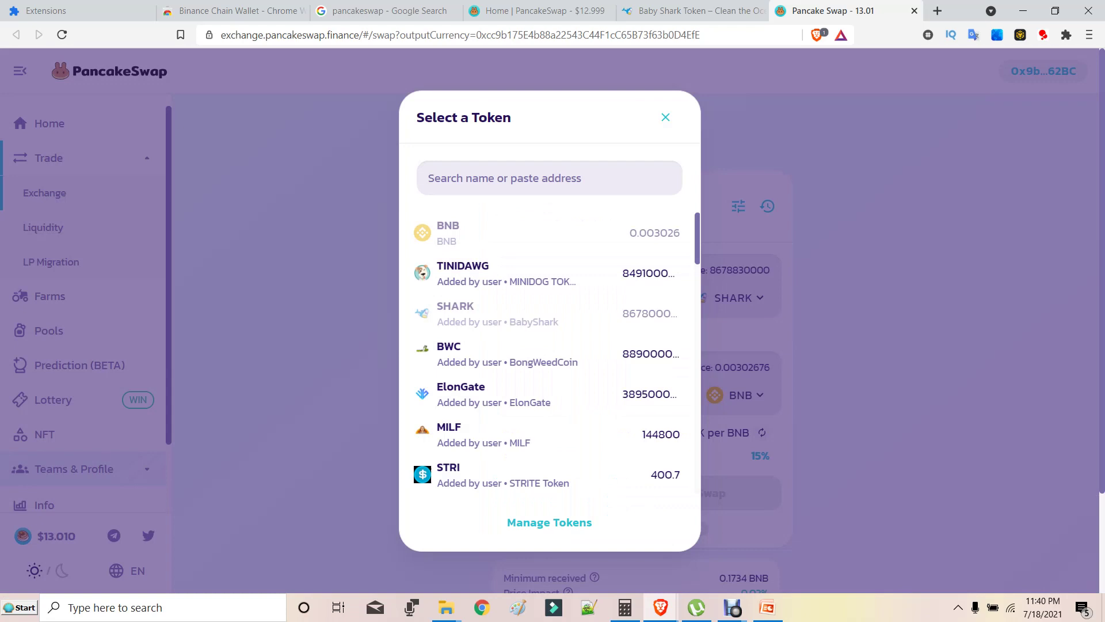
left_click(665, 116)
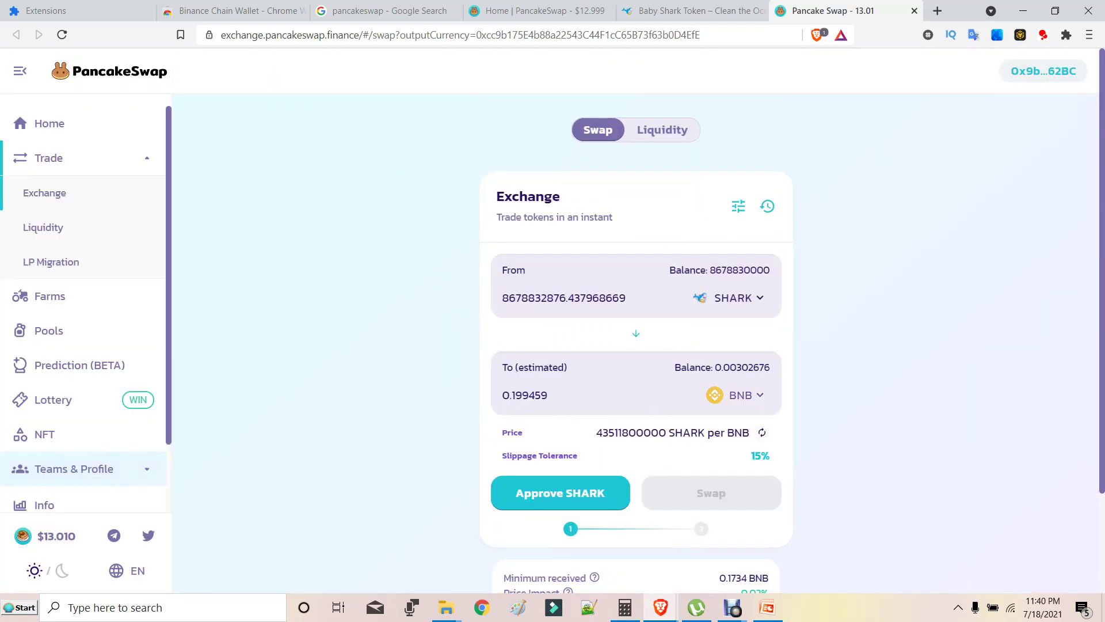
left_click(730, 298)
left_click(550, 233)
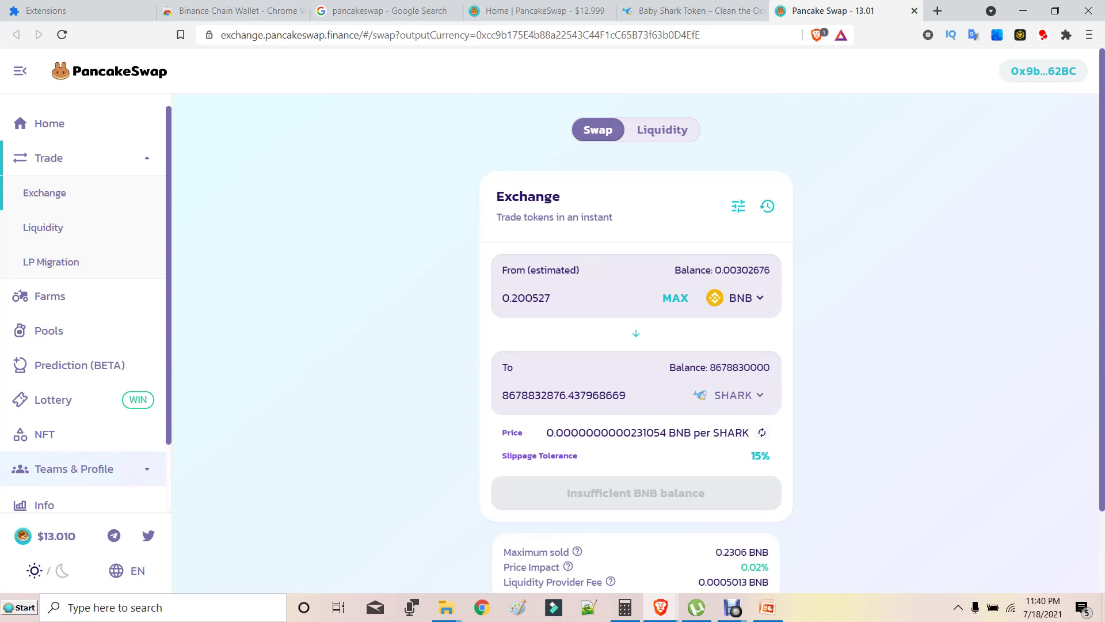
left_click(730, 395)
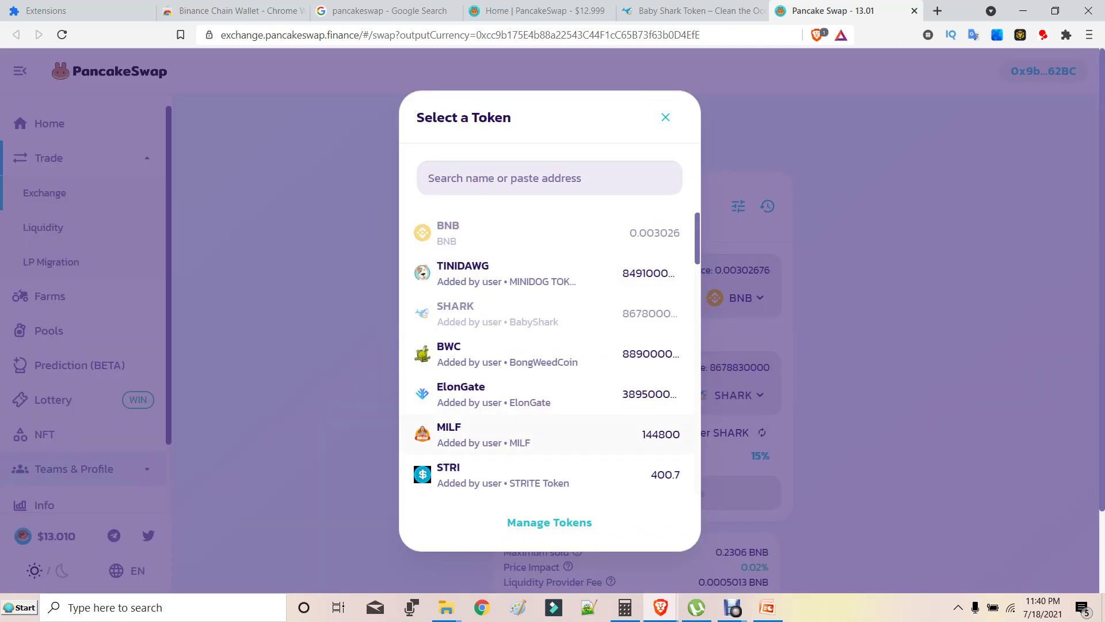
left_click(547, 434)
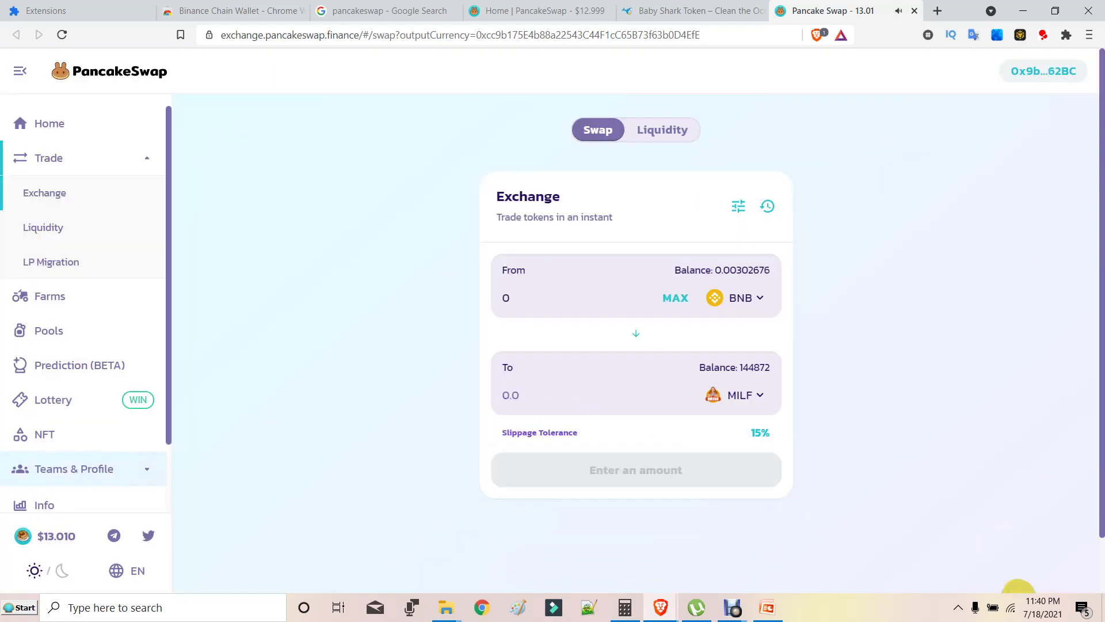
Step: Switch back to selling the whole SHARK balance, estimating 622264 MILF received
left_click(740, 298)
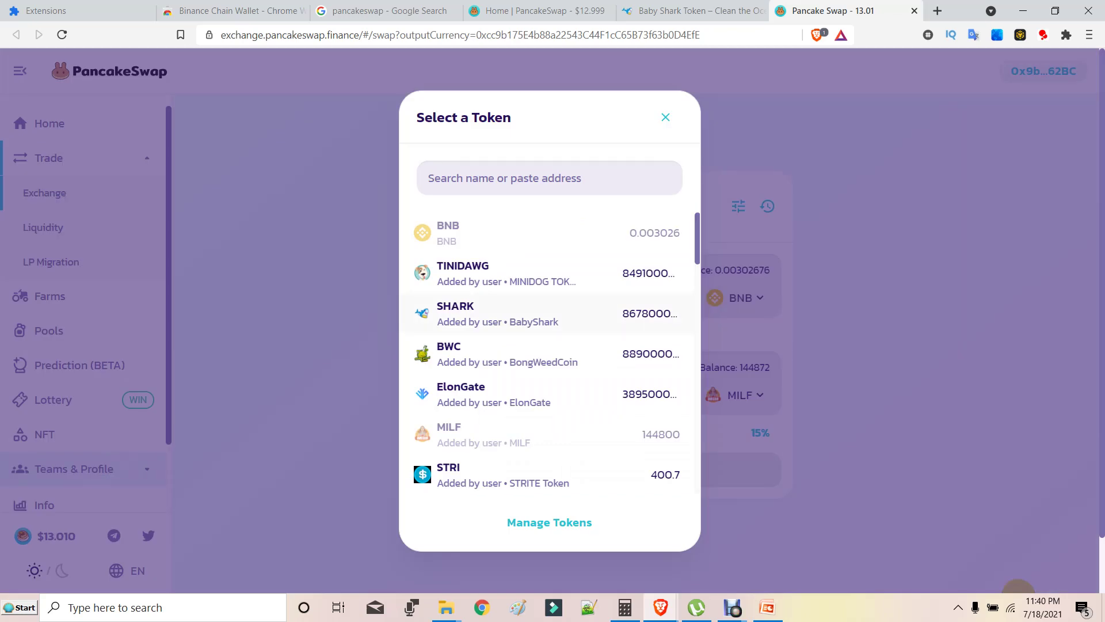
left_click(490, 314)
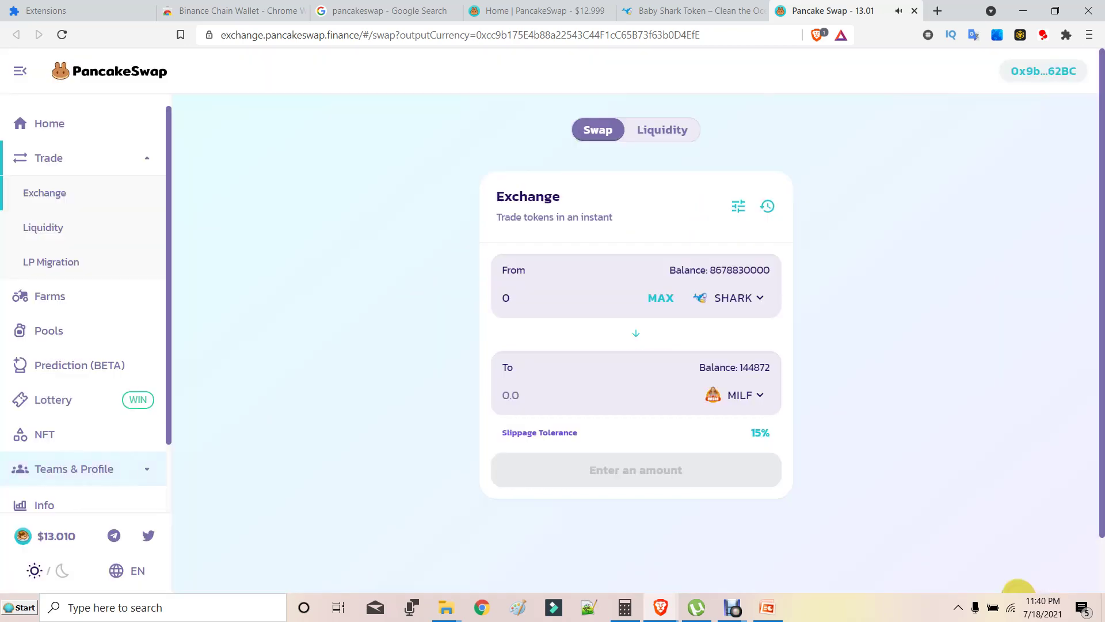
left_click(661, 297)
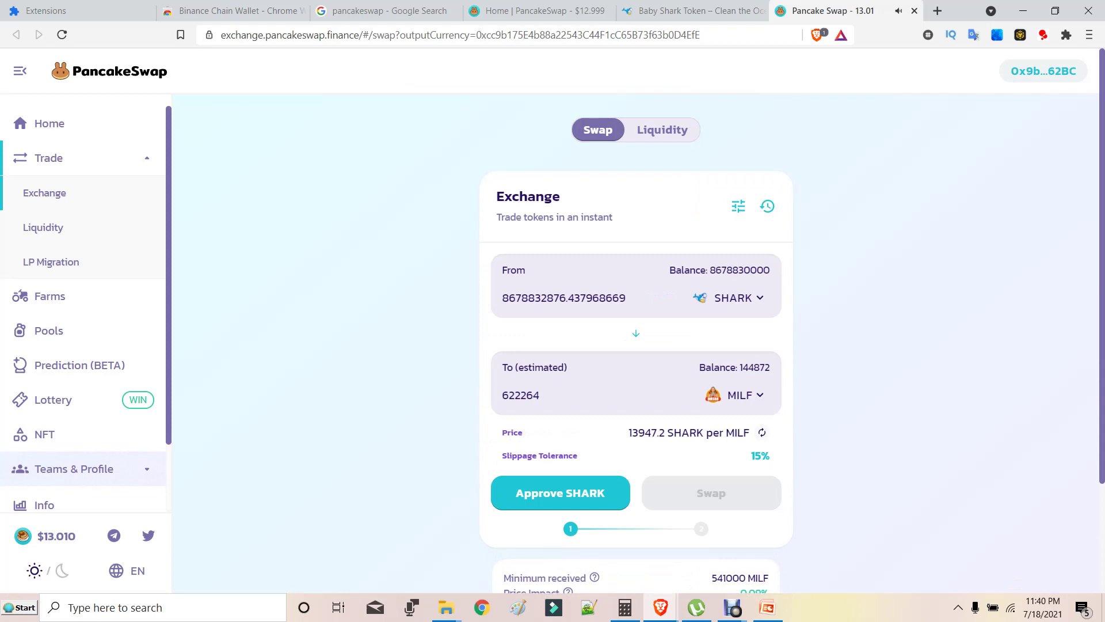
left_click_drag(543, 396, 501, 395)
left_click(547, 395)
mouse_move(732, 607)
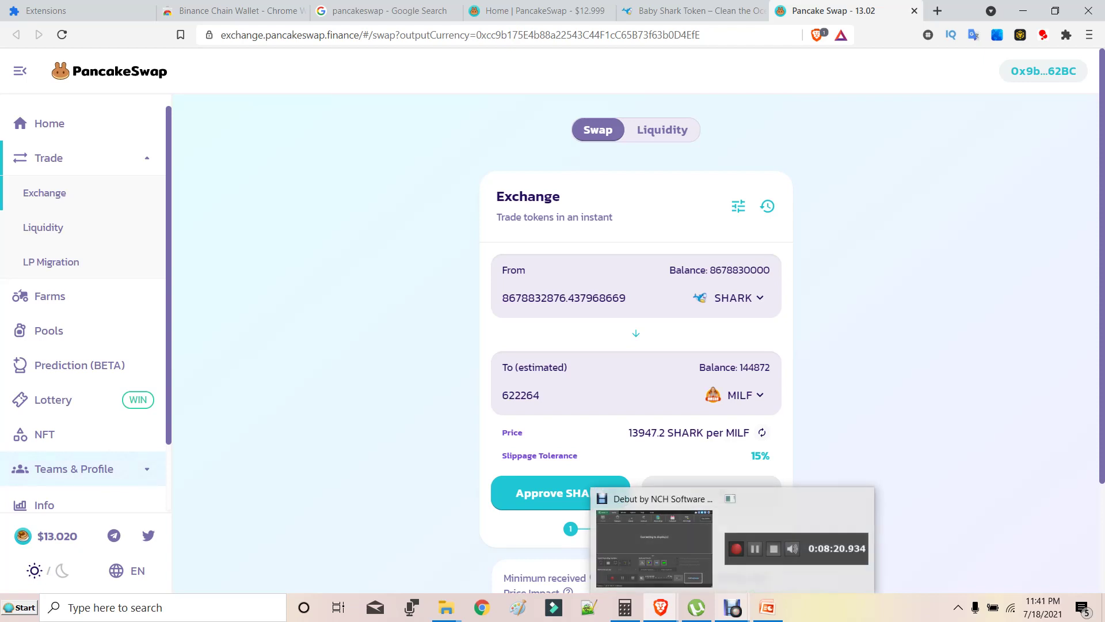